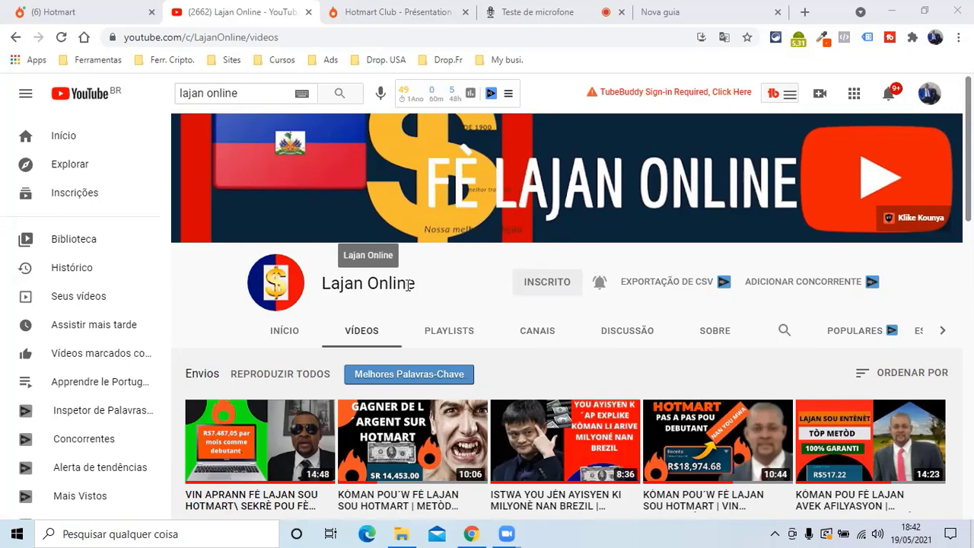
Switch to the Hotmart page, open the Painel dashboard and examine its revenue chart, performance and boleto sections
left_click(72, 13)
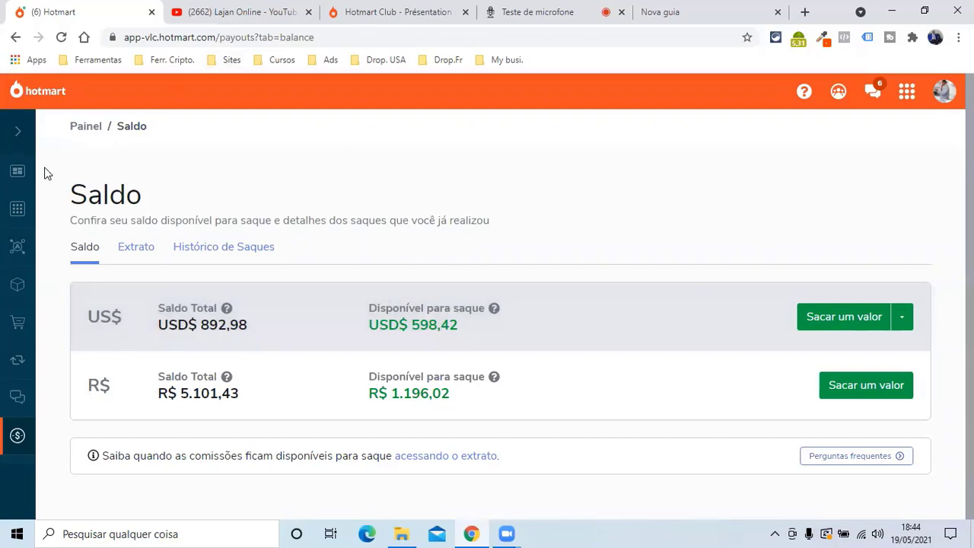
left_click(19, 183)
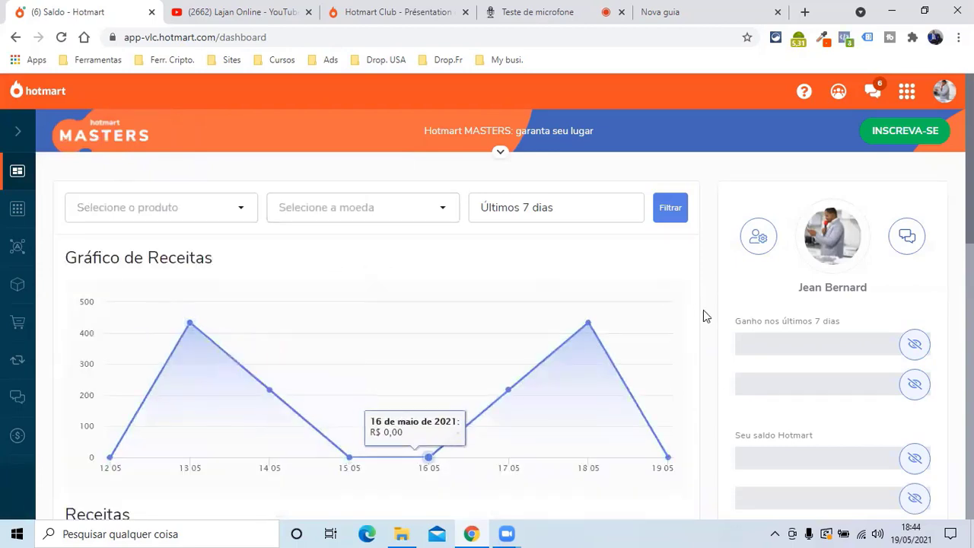
scroll(487, 305, "down", 3)
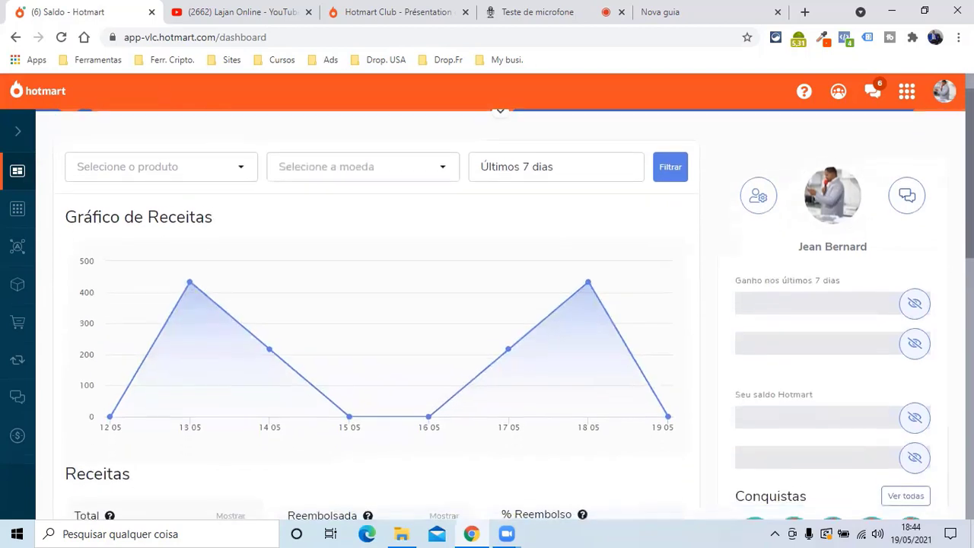
scroll(487, 304, "down", 3)
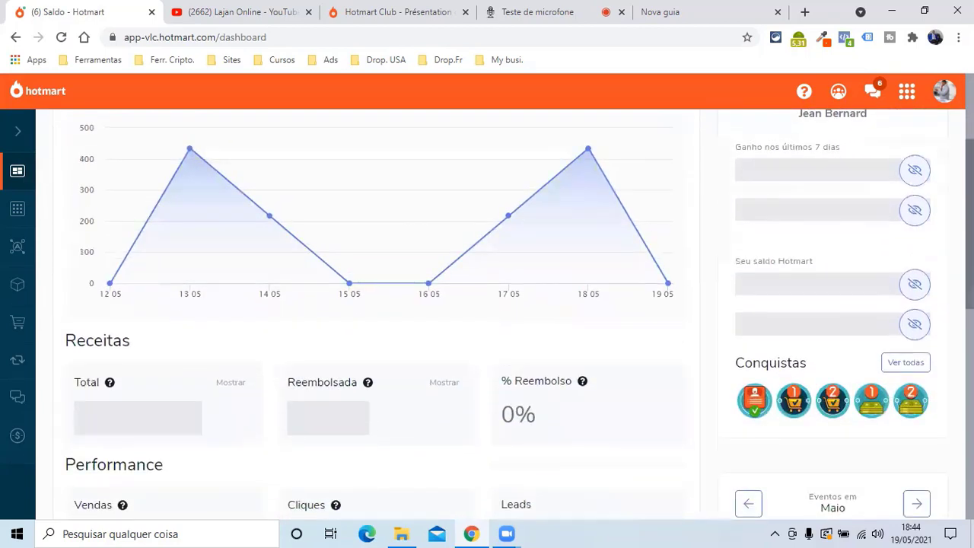
scroll(487, 305, "up", 4)
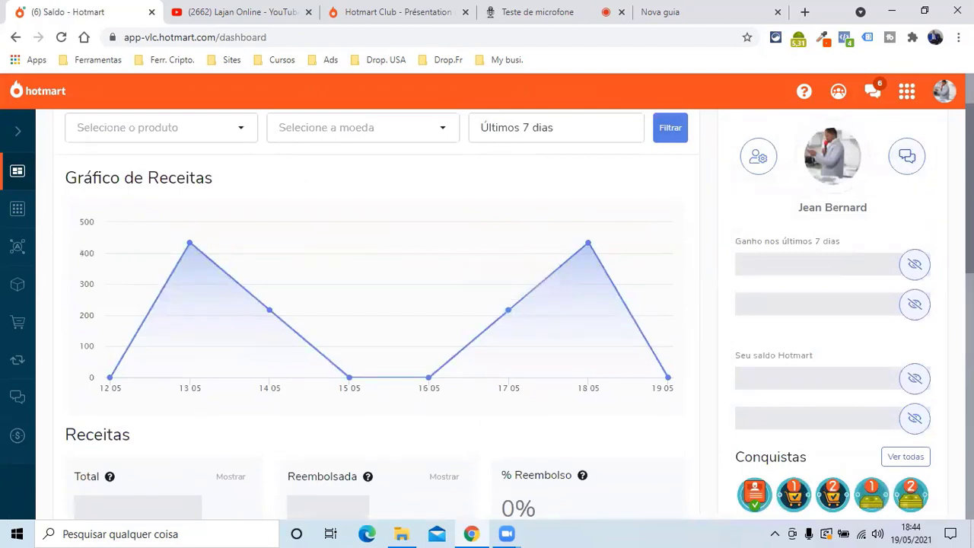
scroll(487, 304, "down", 4)
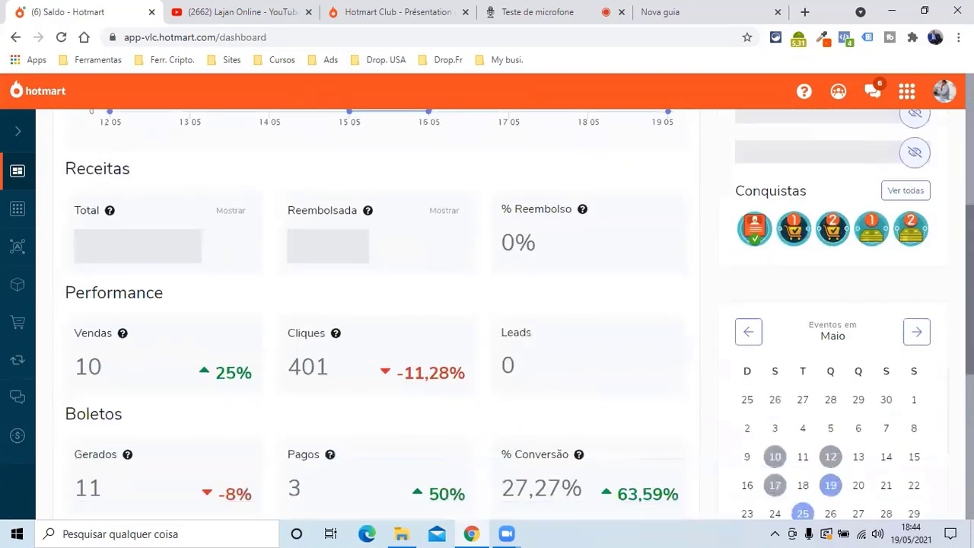
scroll(357, 235, "down", 2)
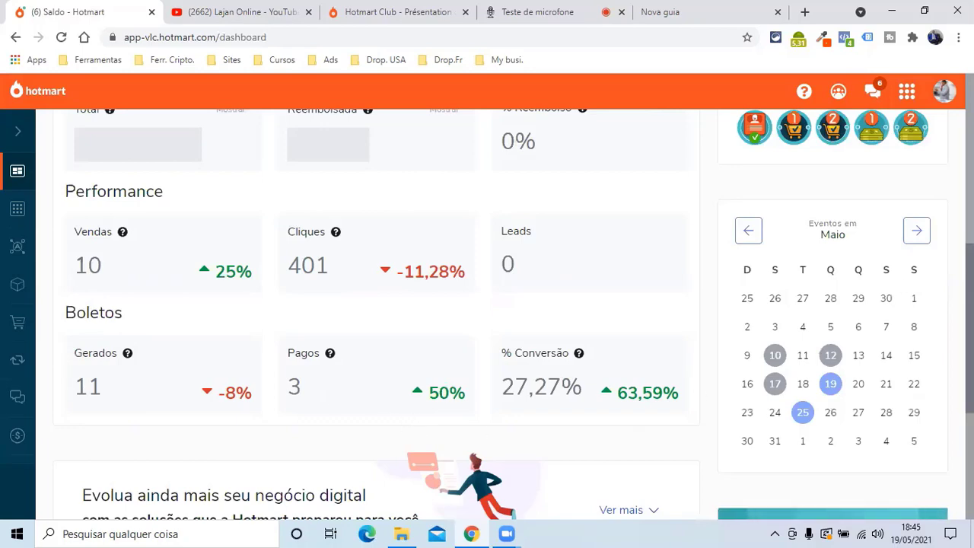
scroll(488, 304, "down", 3)
scroll(487, 305, "up", 10)
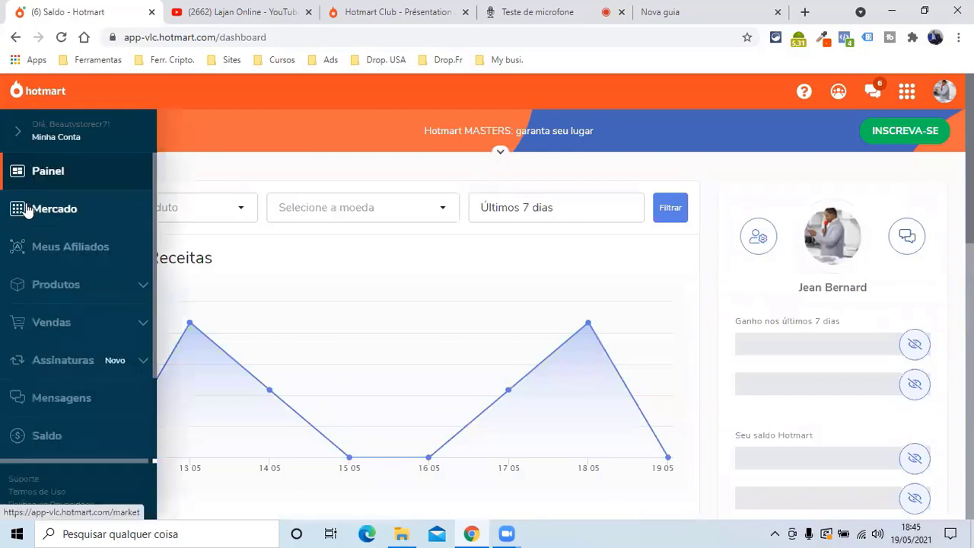
Search the affiliate marketplace (Mercado) for "Marketing Digital" and look through the listed products
left_click(26, 210)
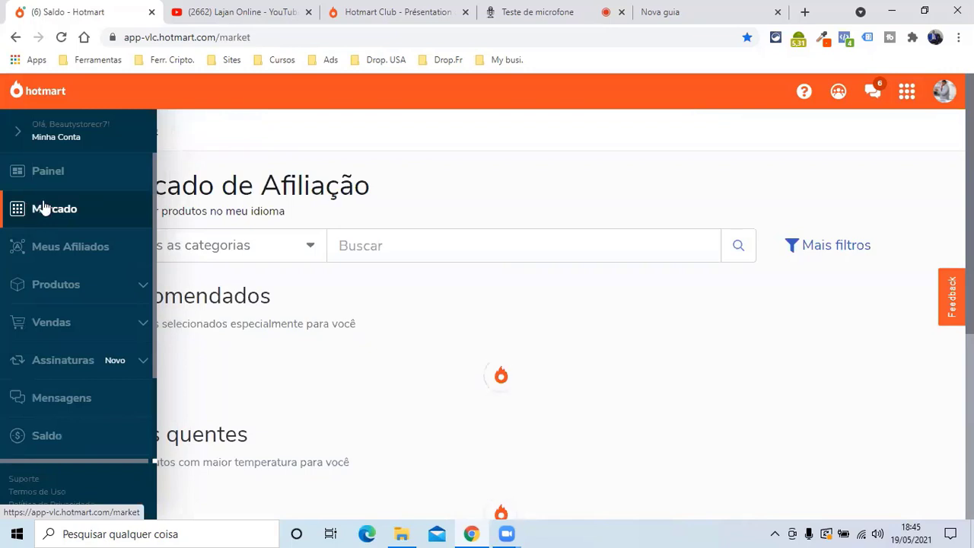
left_click(370, 252)
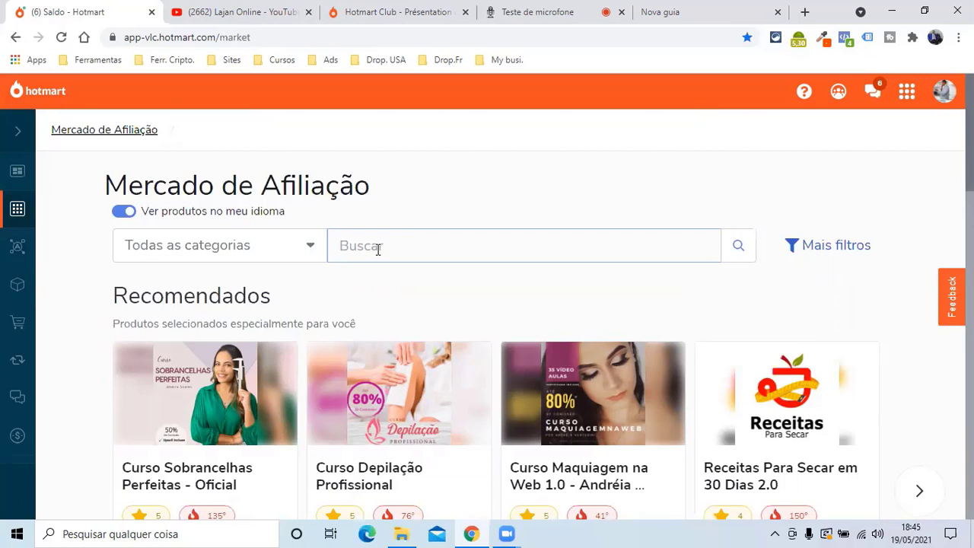
type("Marketing")
type("D")
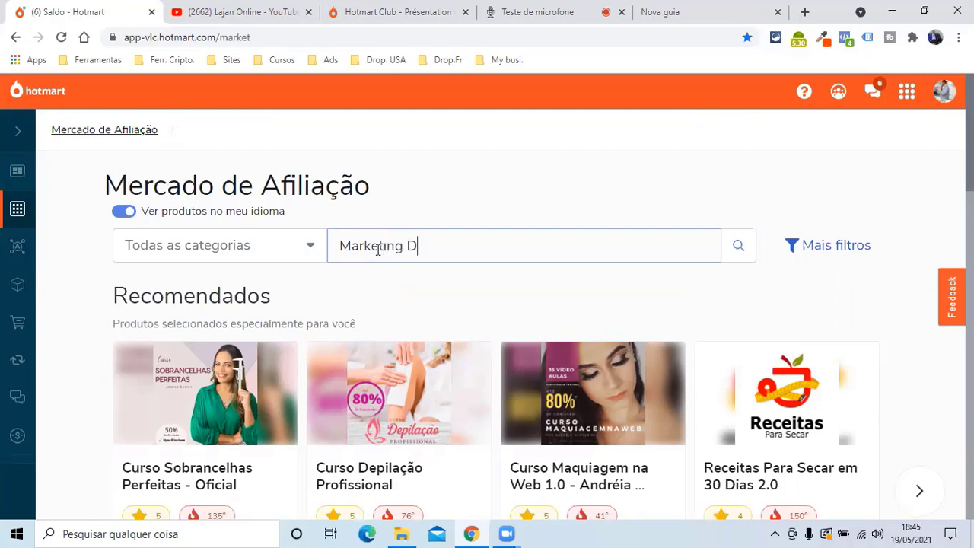
type("igital")
left_click(742, 256)
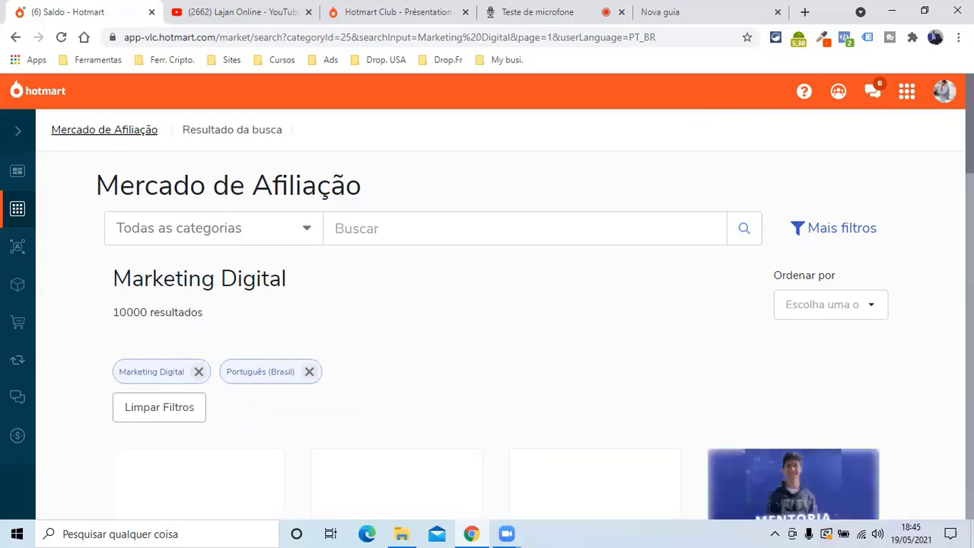
scroll(501, 304, "down", 4)
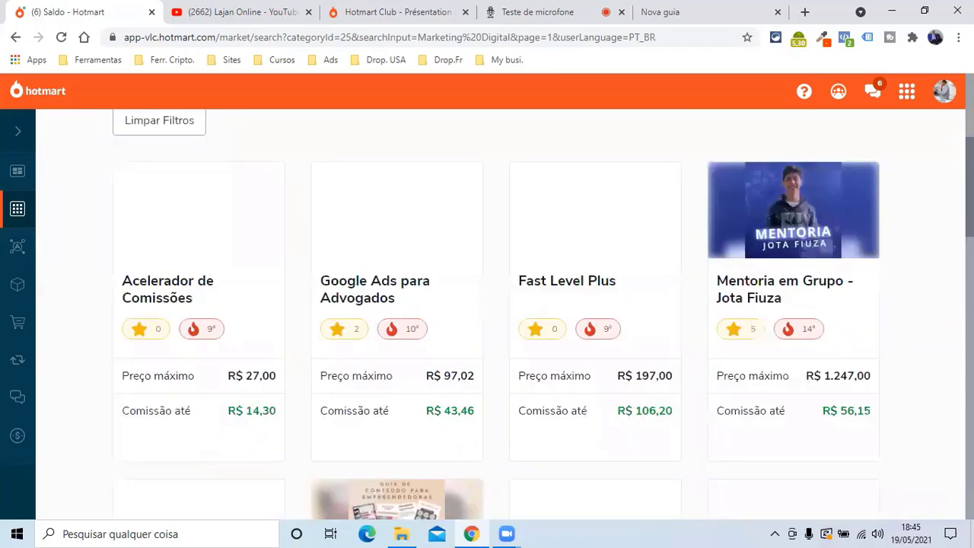
scroll(501, 305, "up", 4)
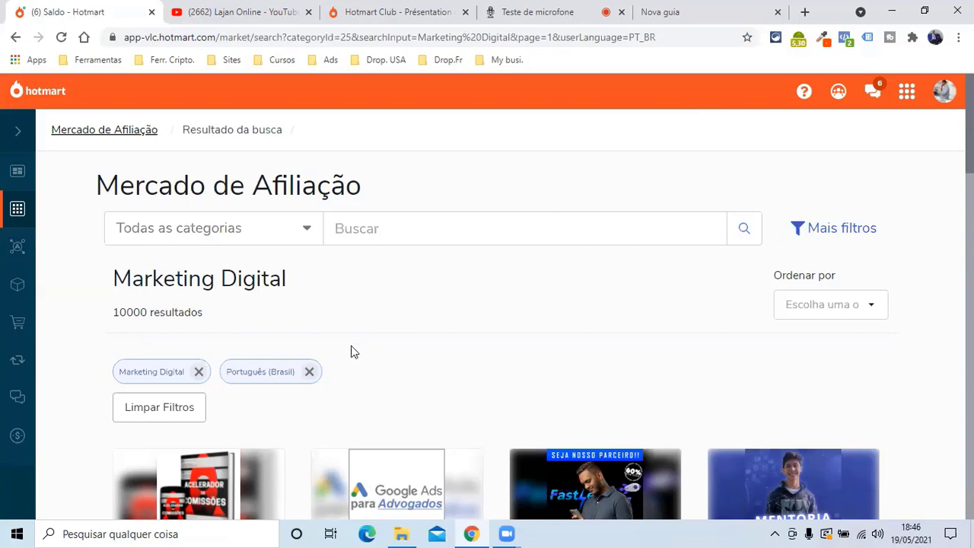
Remove the Português (Brasil) filter, clear all remaining search filters and show the additional filter options
left_click(309, 373)
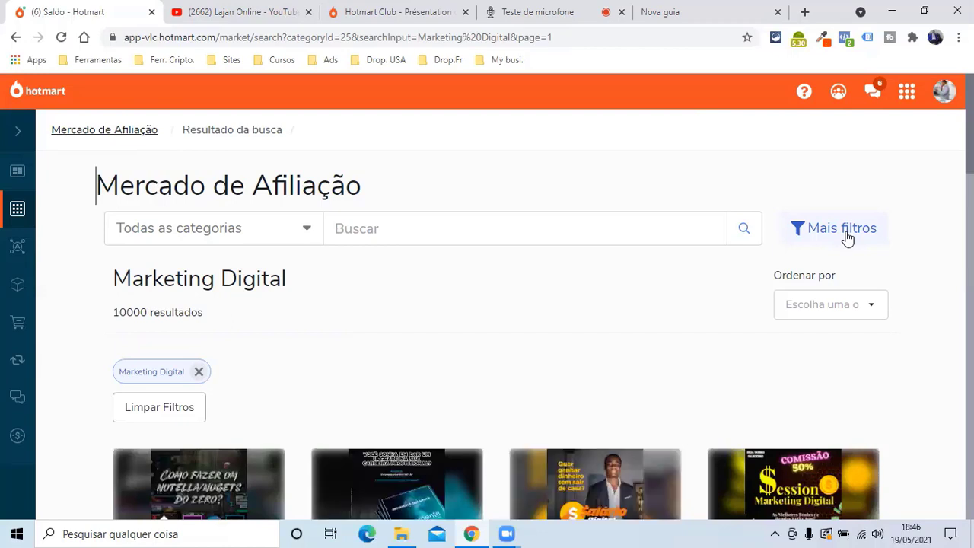
left_click(180, 411)
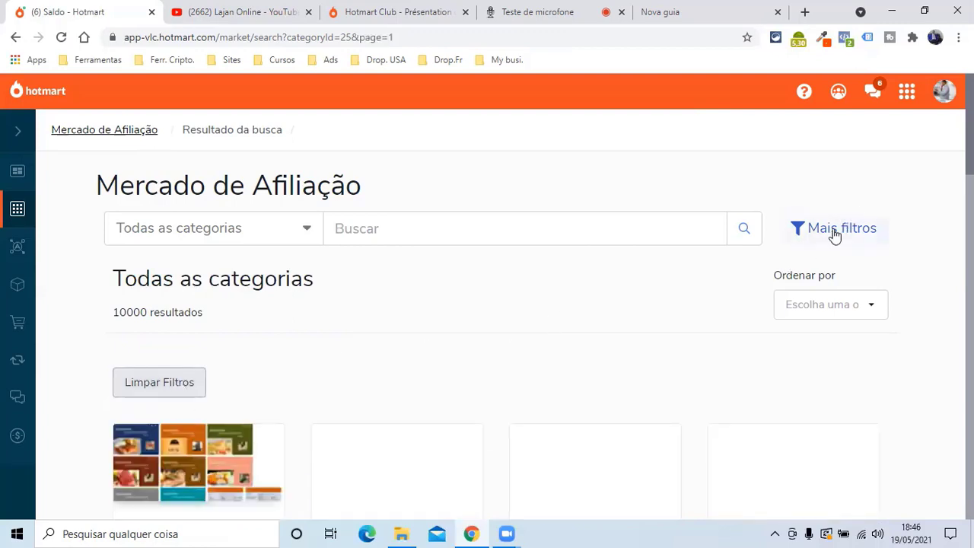
left_click(835, 232)
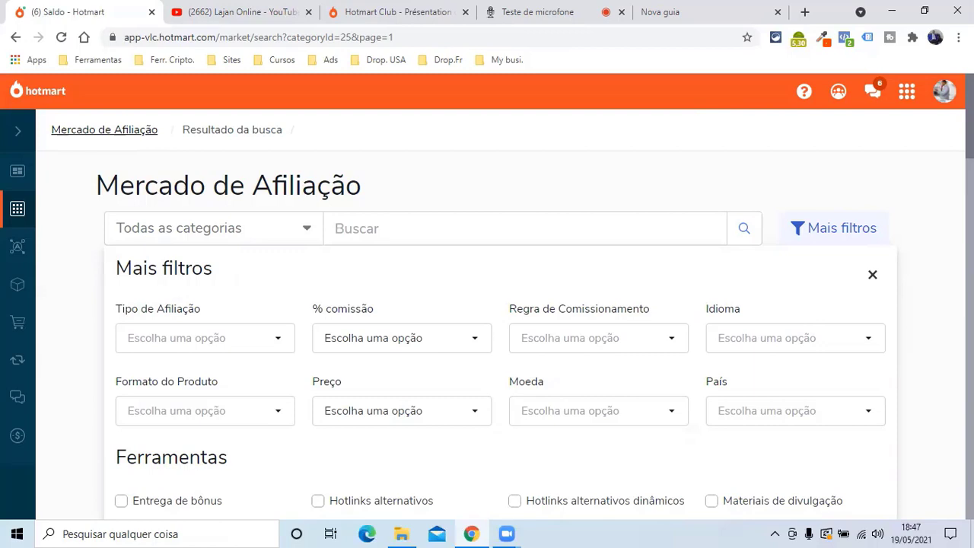
scroll(487, 305, "down", 2)
scroll(487, 304, "up", 1)
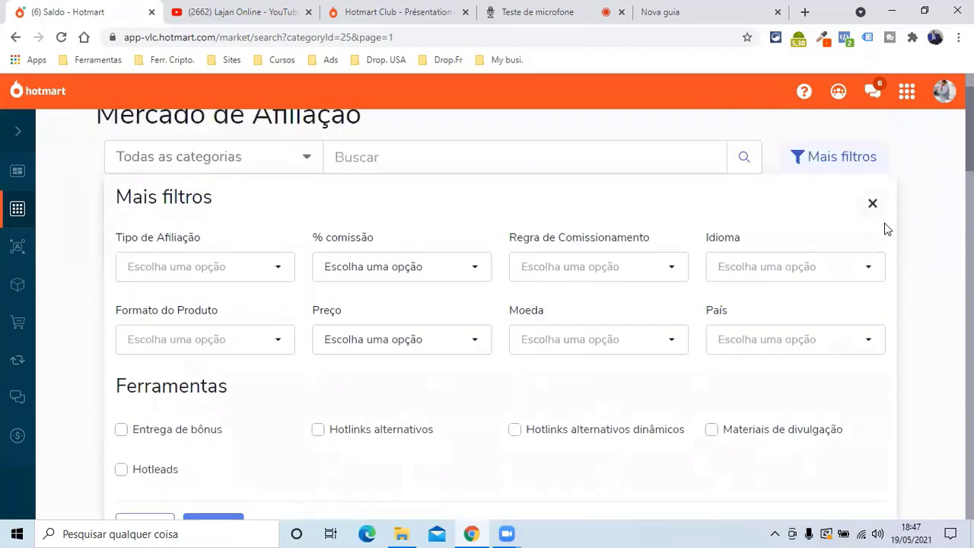
Try Francês as the product language filter and set it back to Português (Brasil)
left_click(870, 264)
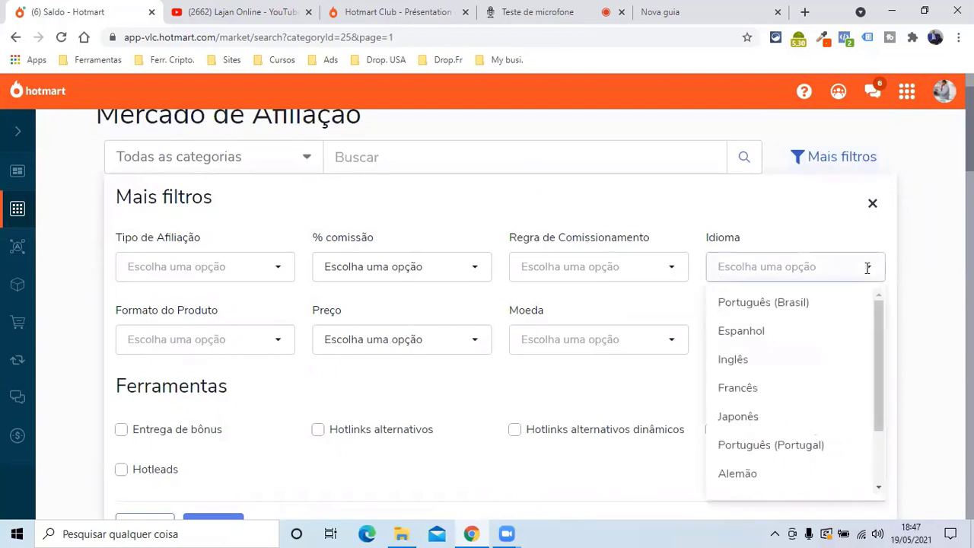
left_click(730, 391)
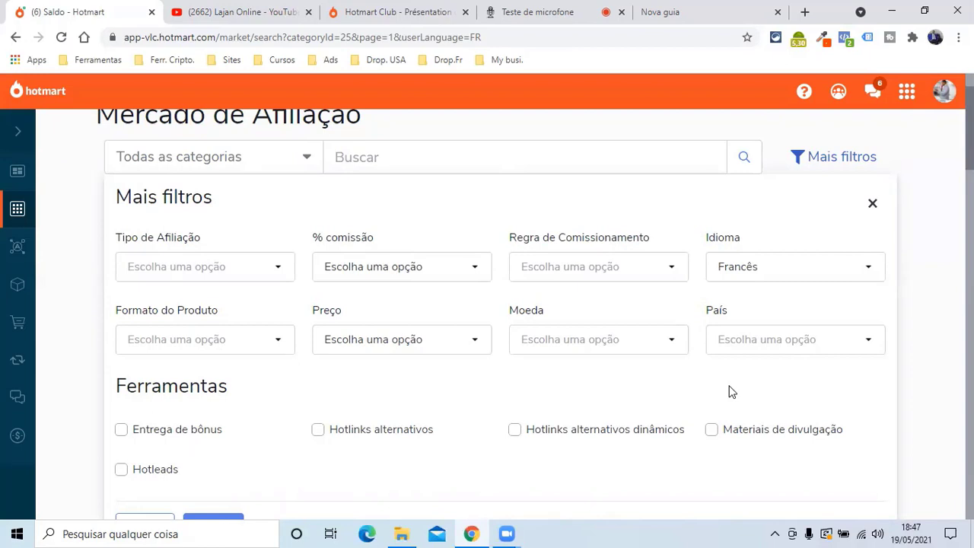
left_click(868, 269)
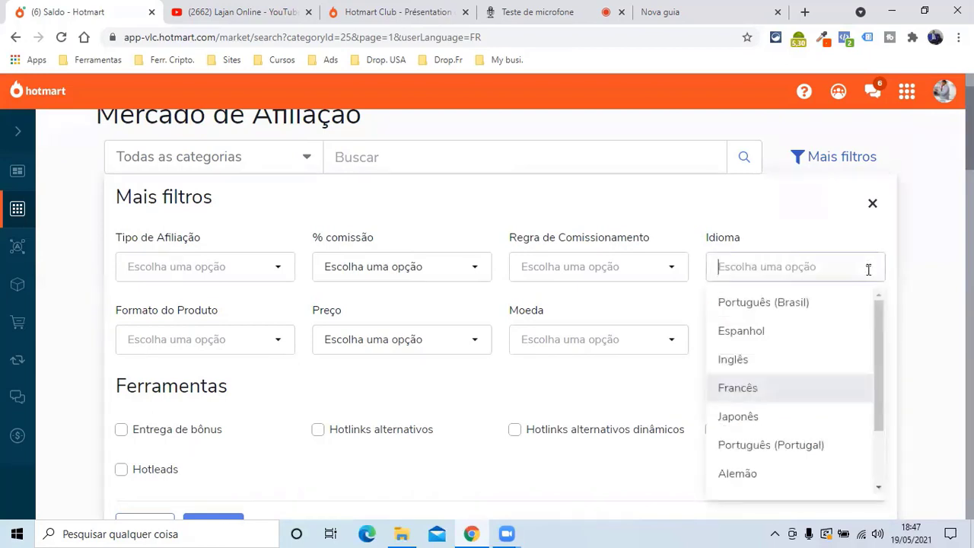
left_click(790, 303)
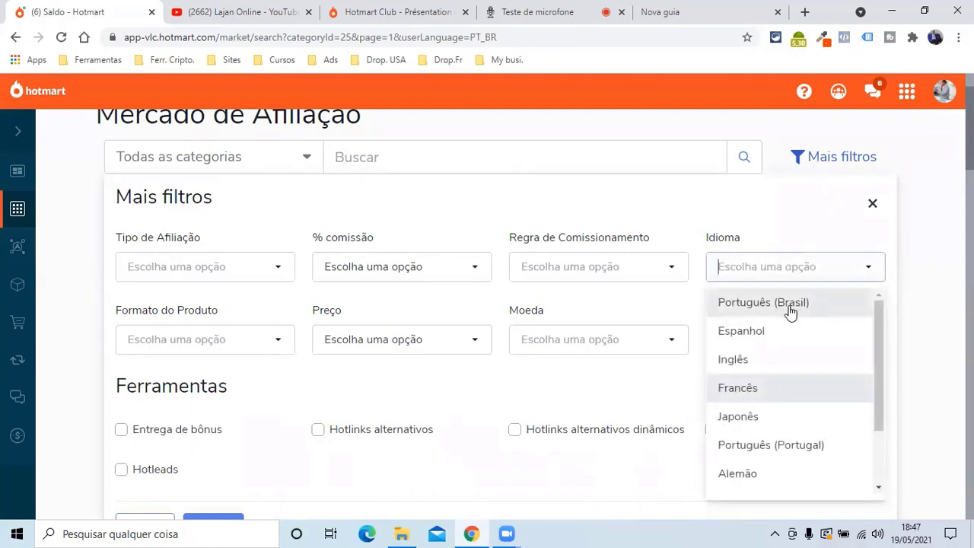
Examine the full range of languages offered by the Idioma filter
left_click(869, 264)
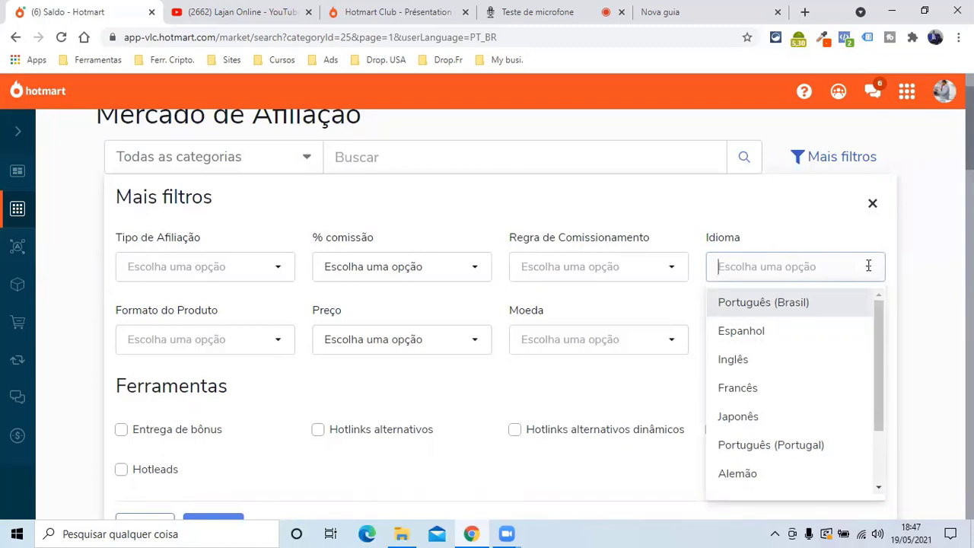
left_click(878, 488)
left_click(878, 488)
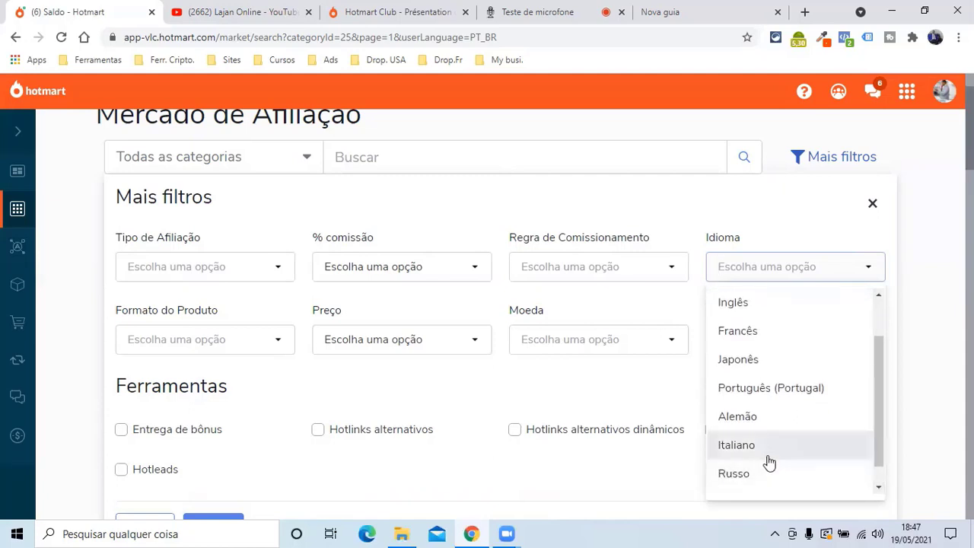
left_click(878, 490)
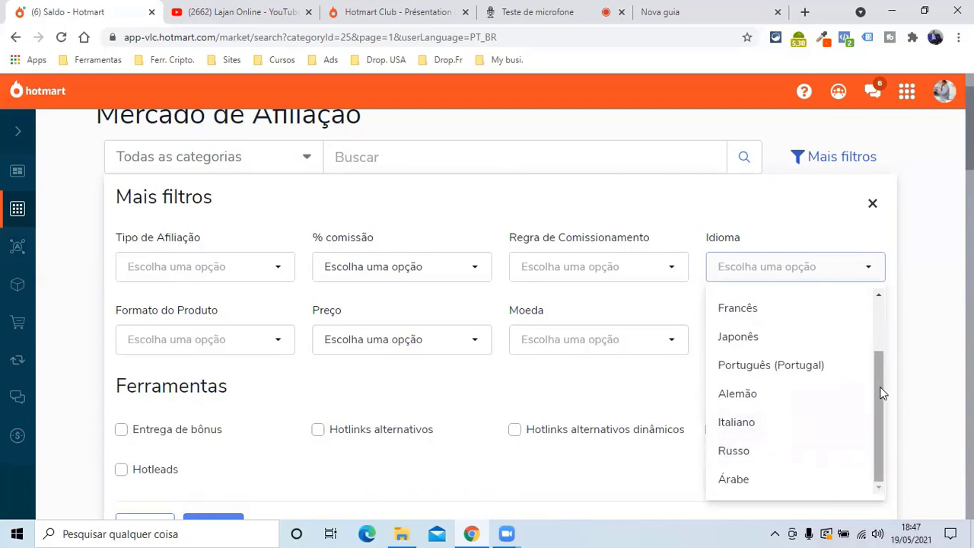
left_click_drag(882, 388, 889, 302)
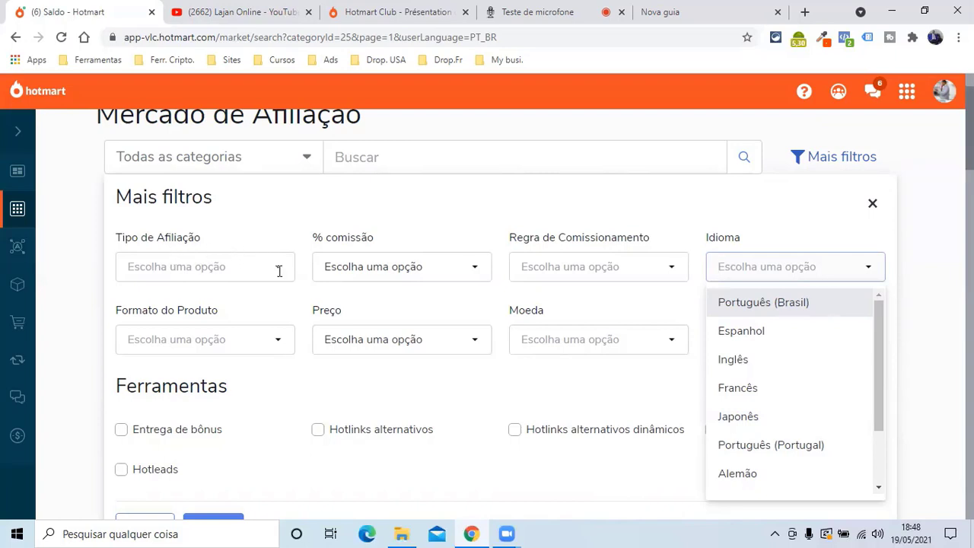
Examine the choices for affiliation type, commission percentage, commissioning rule and language without changing them
left_click(253, 266)
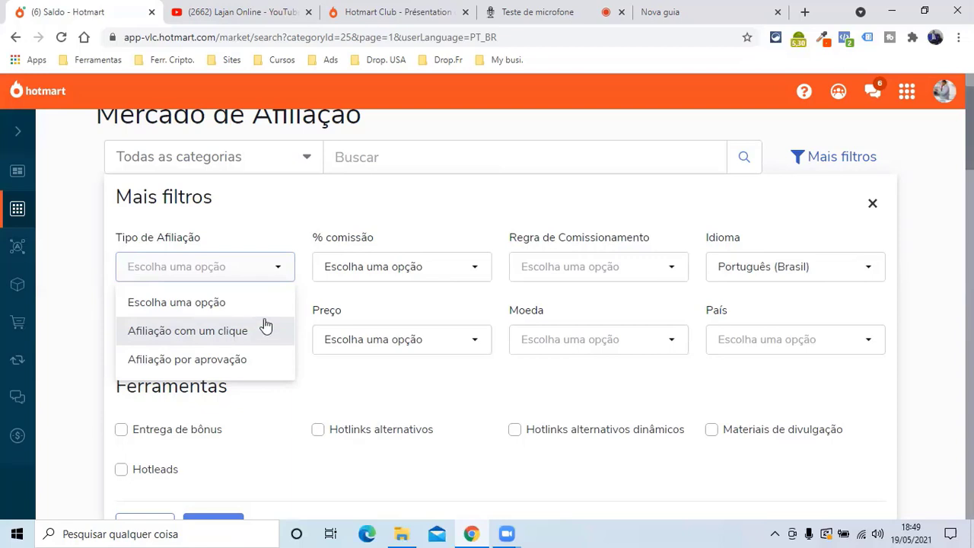
left_click(446, 268)
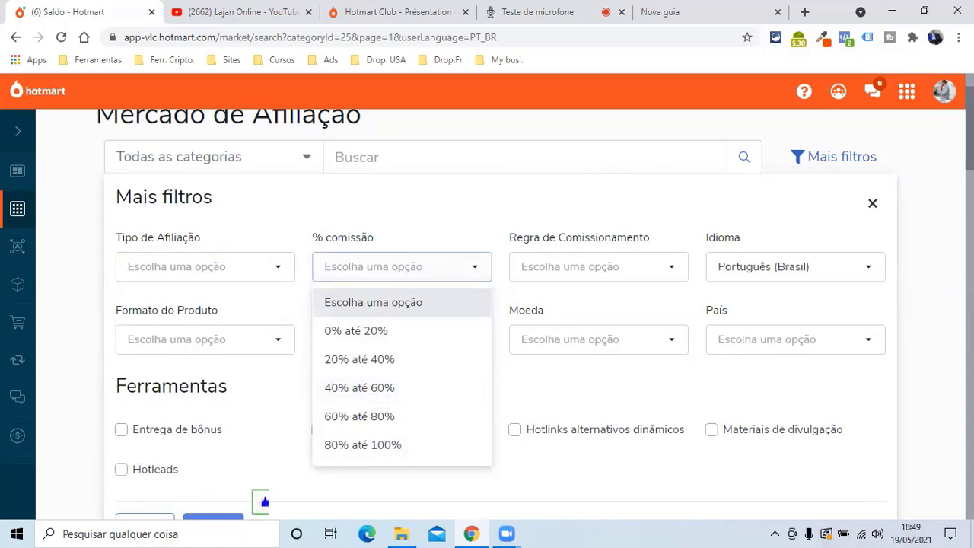
scroll(513, 285, "down", 2)
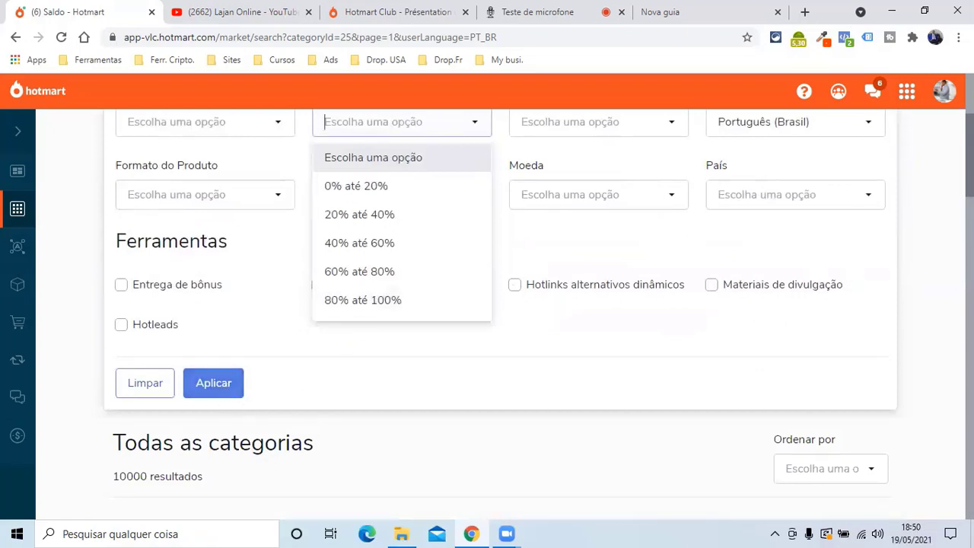
scroll(488, 305, "up", 2)
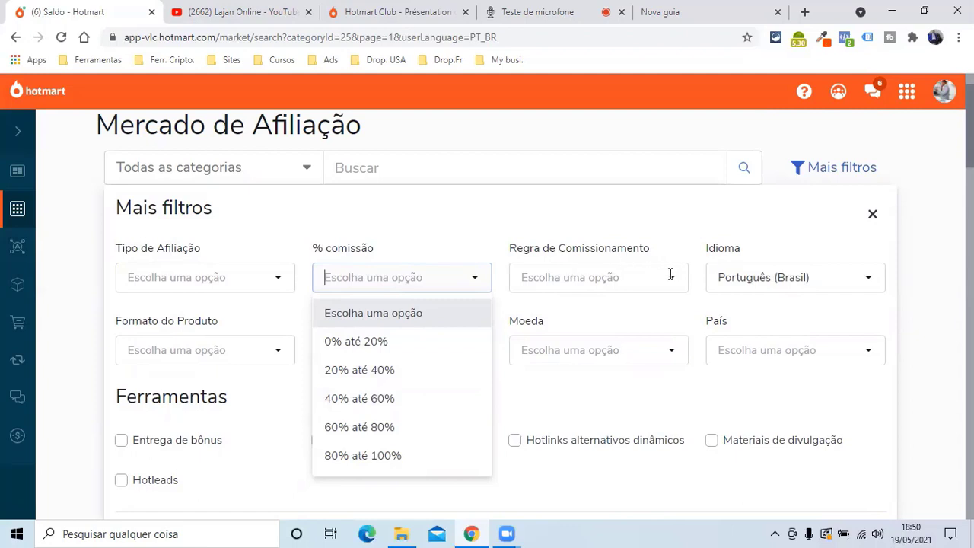
left_click(627, 277)
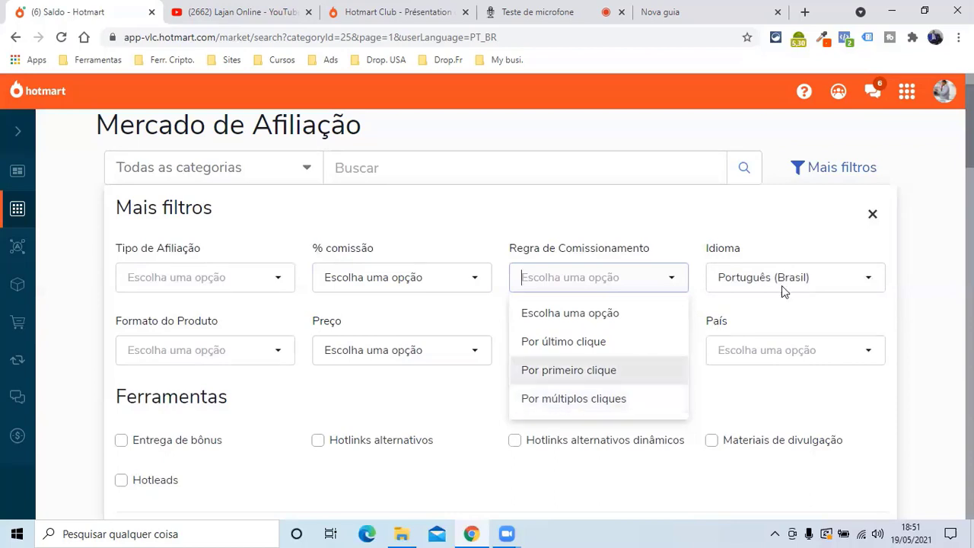
left_click(856, 279)
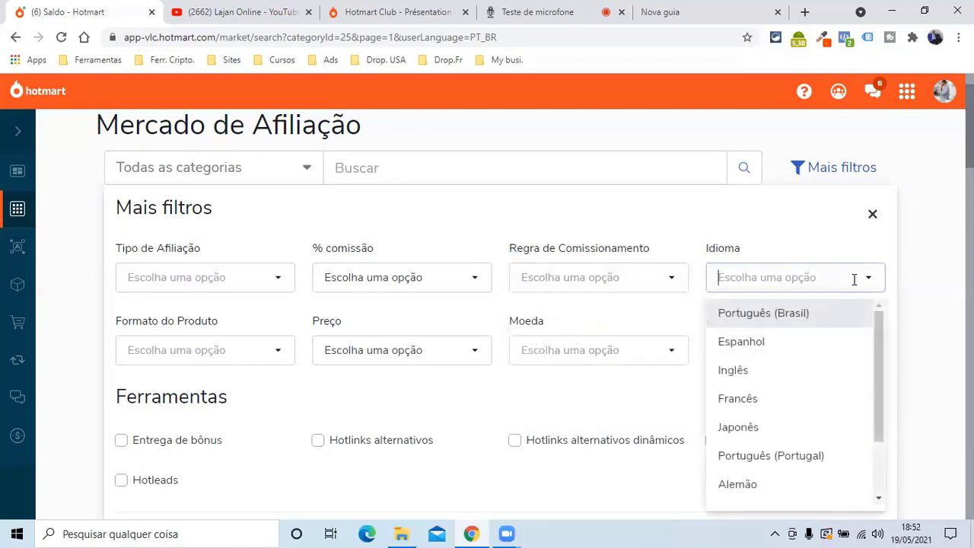
Examine the full range of product formats offered by the Formato do Produto filter
left_click(267, 351)
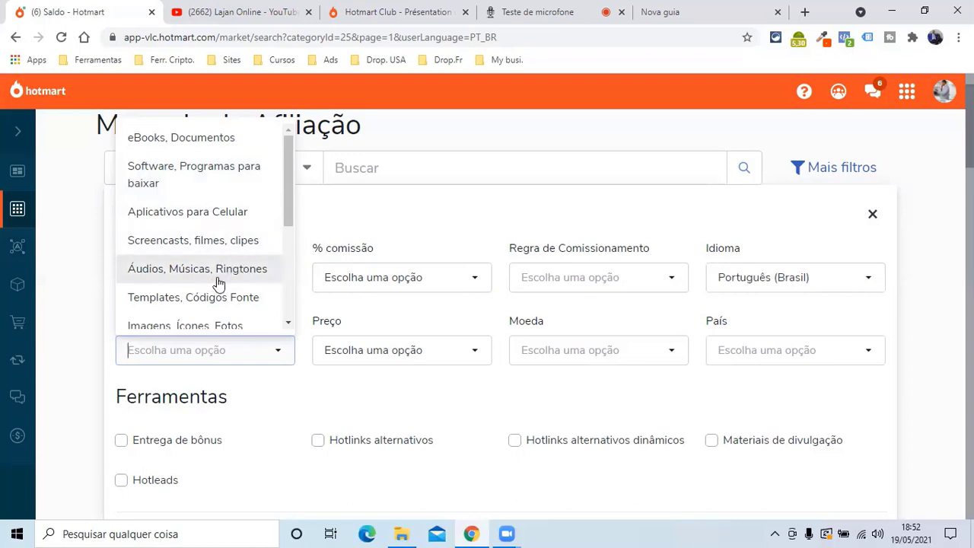
left_click(289, 324)
left_click(288, 324)
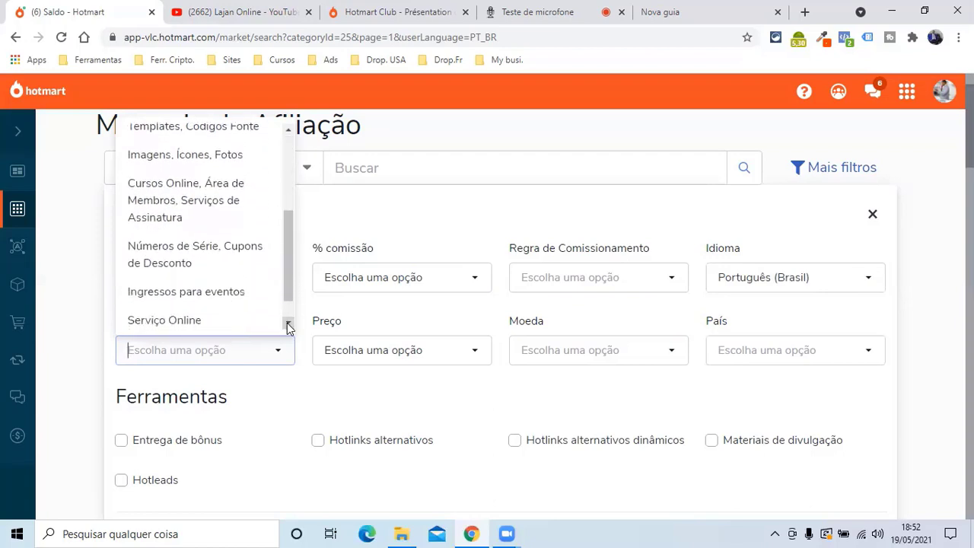
left_click(288, 324)
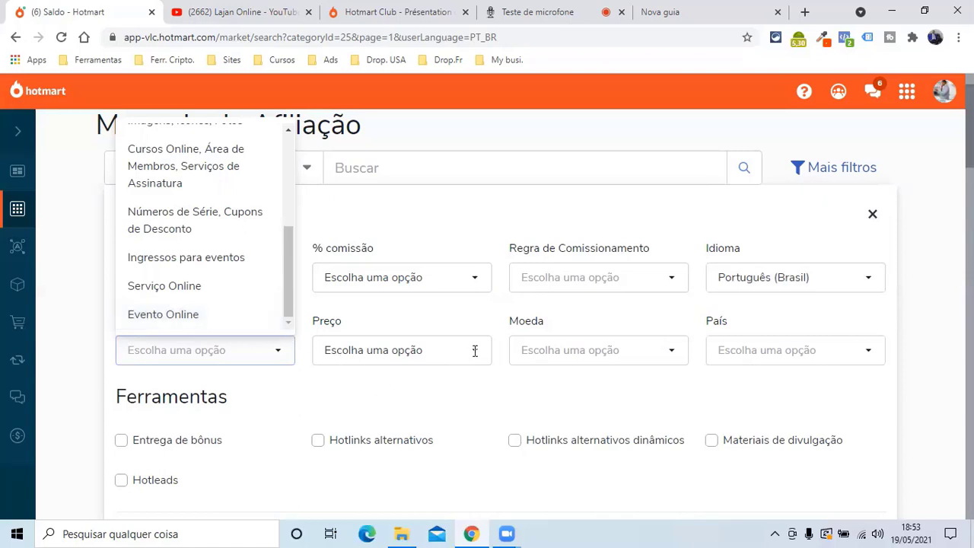
Examine the full list of ranges in the Preço filter and the currencies offered by the Moeda filter
left_click(449, 352)
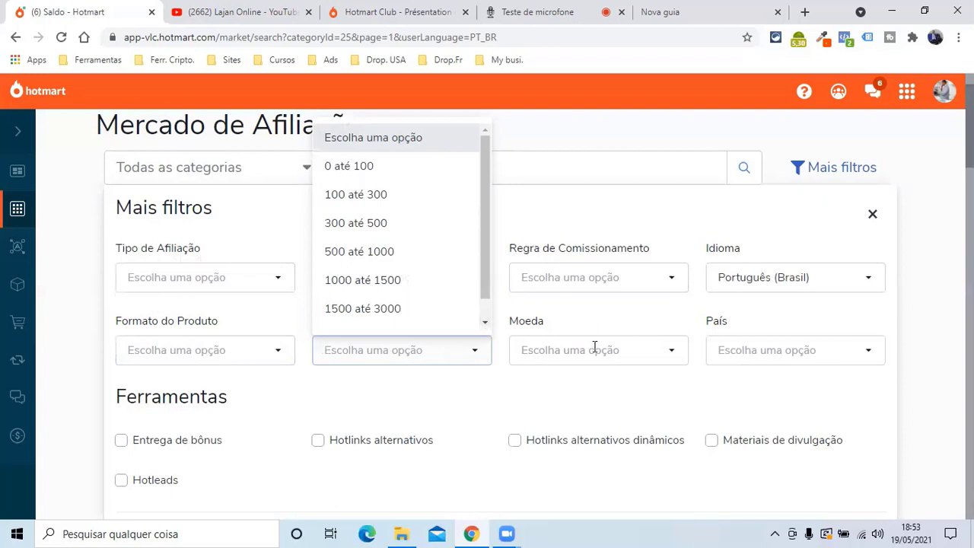
left_click(482, 412)
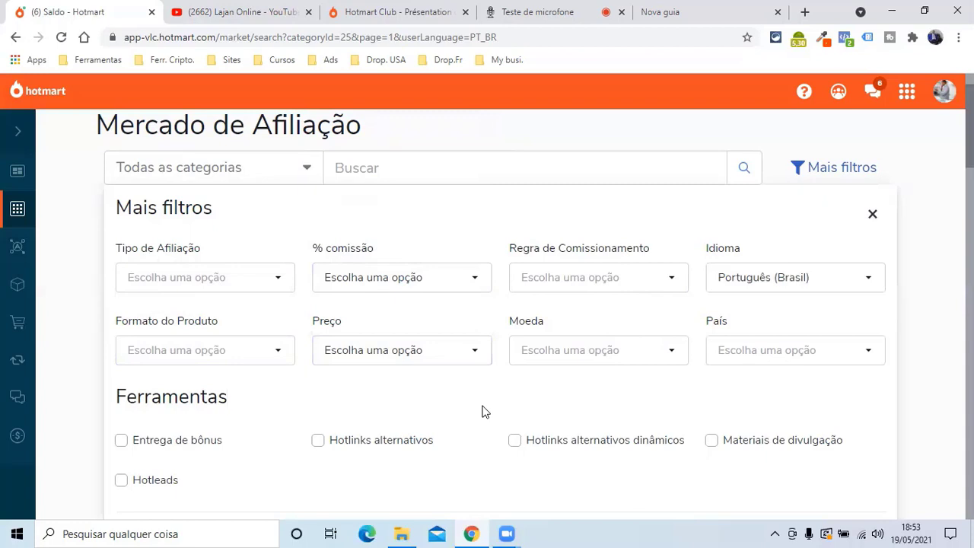
left_click(474, 350)
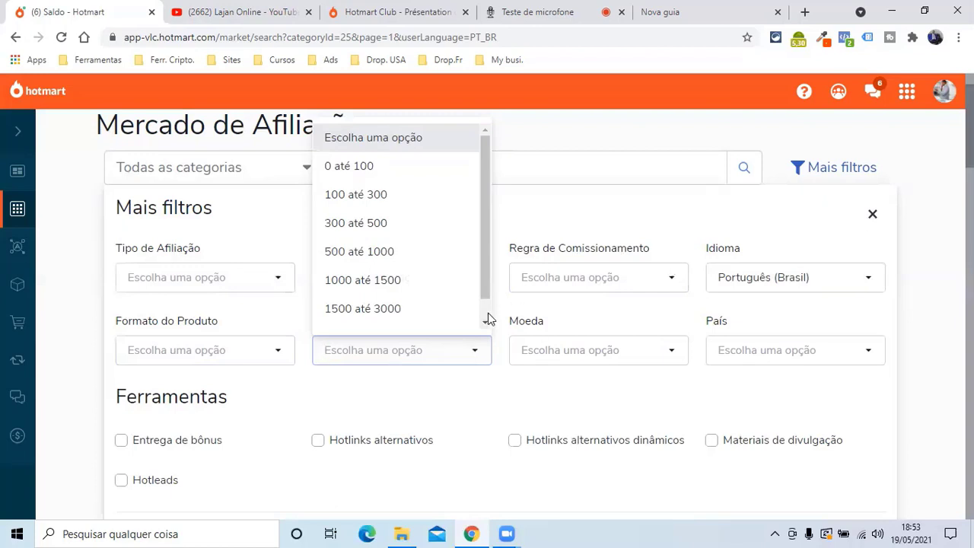
left_click(485, 323)
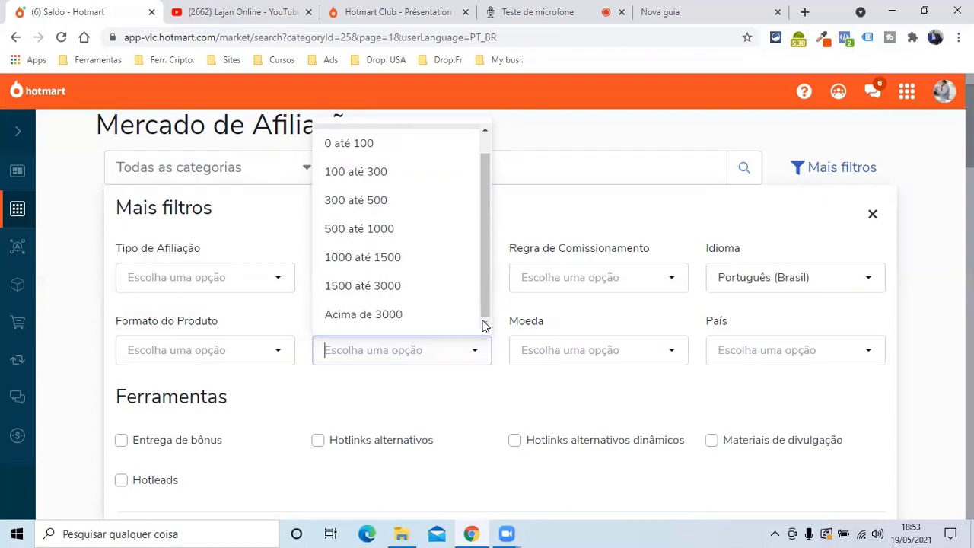
left_click(673, 350)
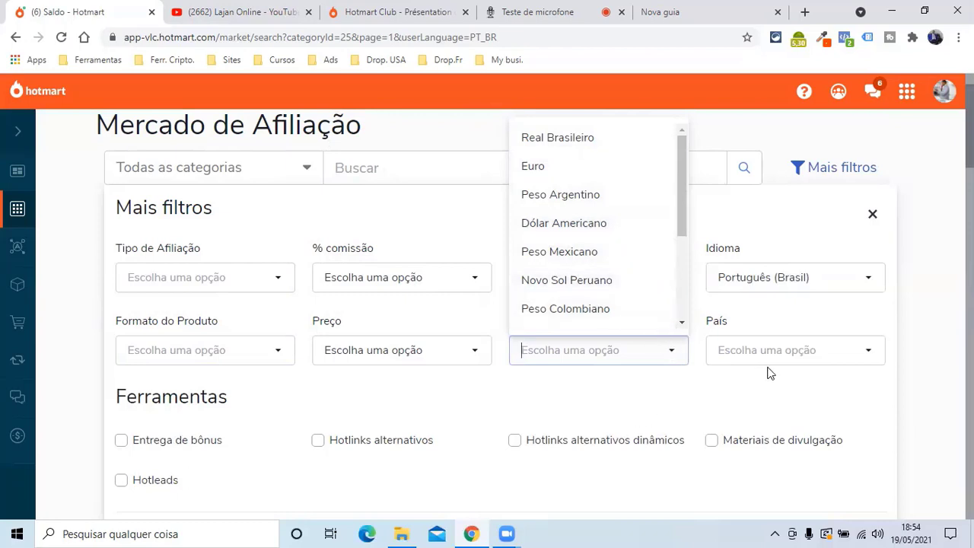
Examine the countries offered by the País filter, going down the list to the entries around Honduras
left_click(867, 352)
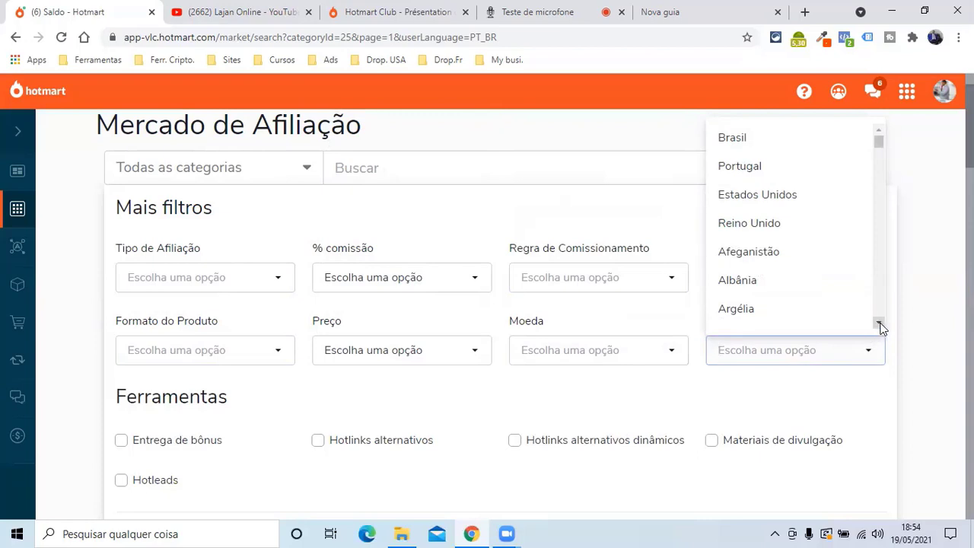
left_click(880, 325)
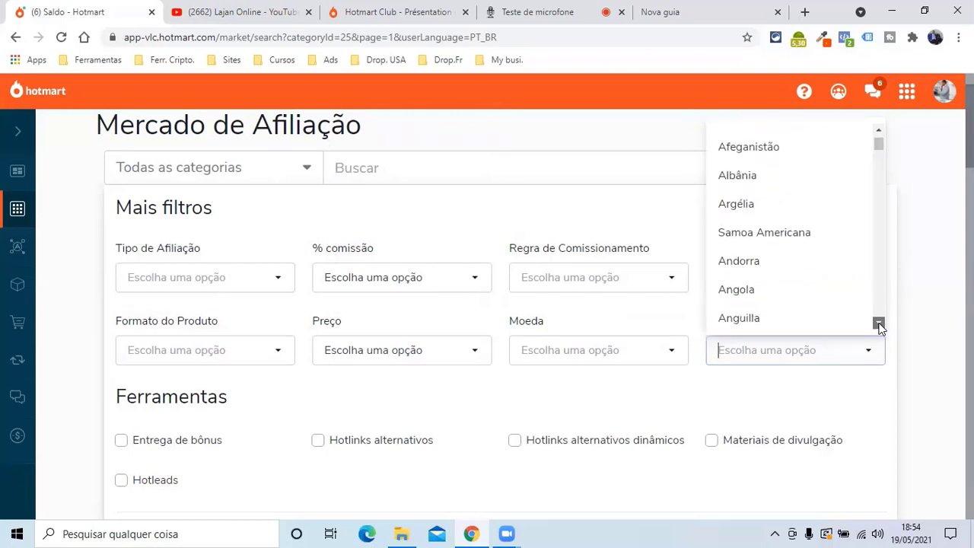
left_click_drag(880, 324, 880, 324)
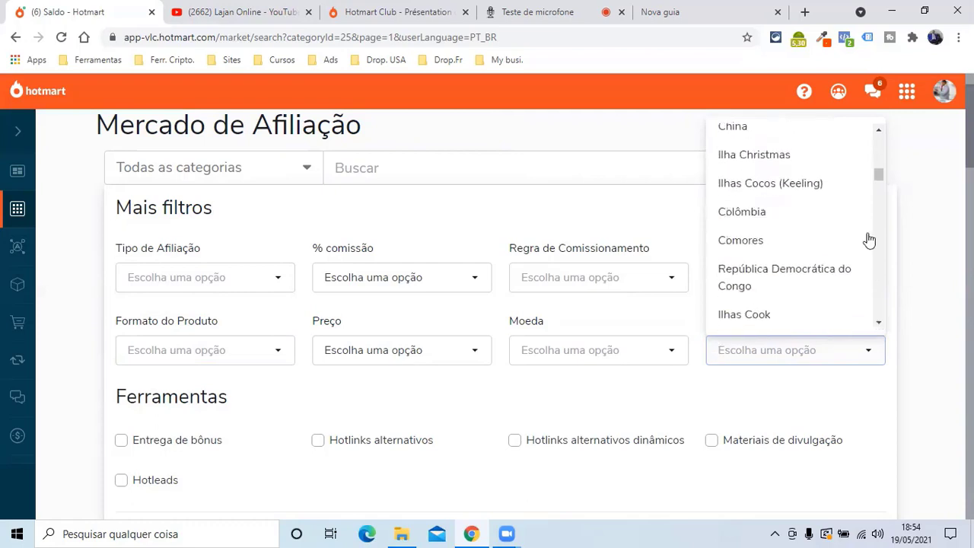
left_click(880, 133)
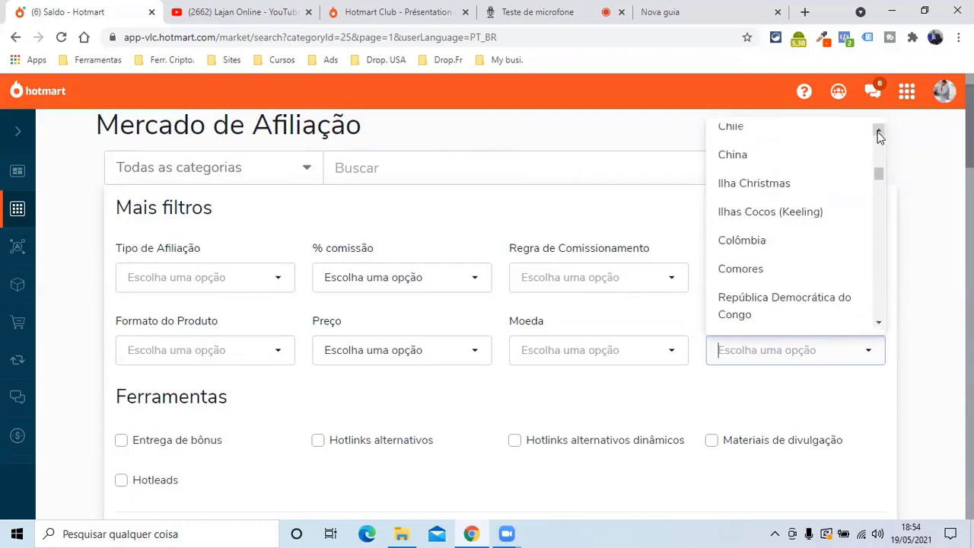
left_click(879, 133)
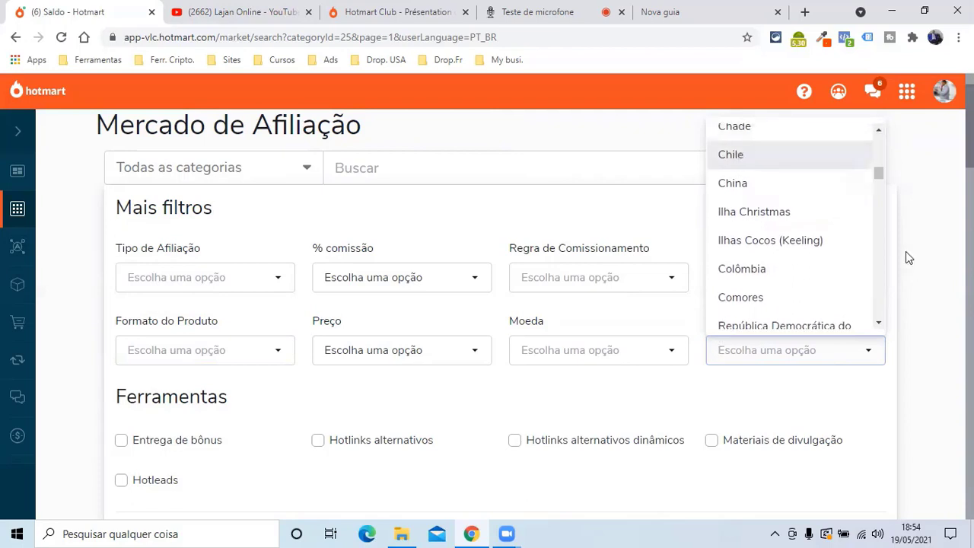
left_click(880, 324)
left_click(880, 325)
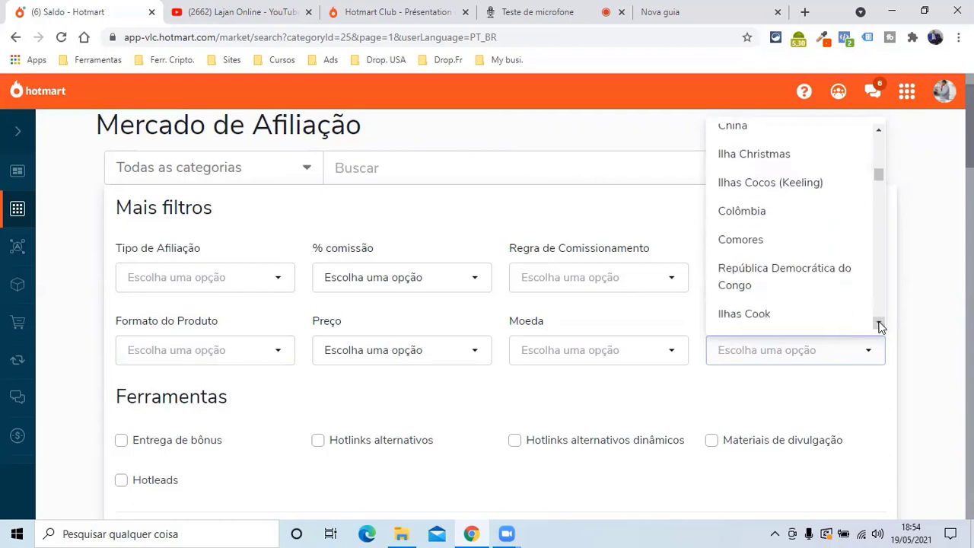
left_click(880, 324)
left_click(880, 324)
left_click(880, 324)
left_click(880, 324)
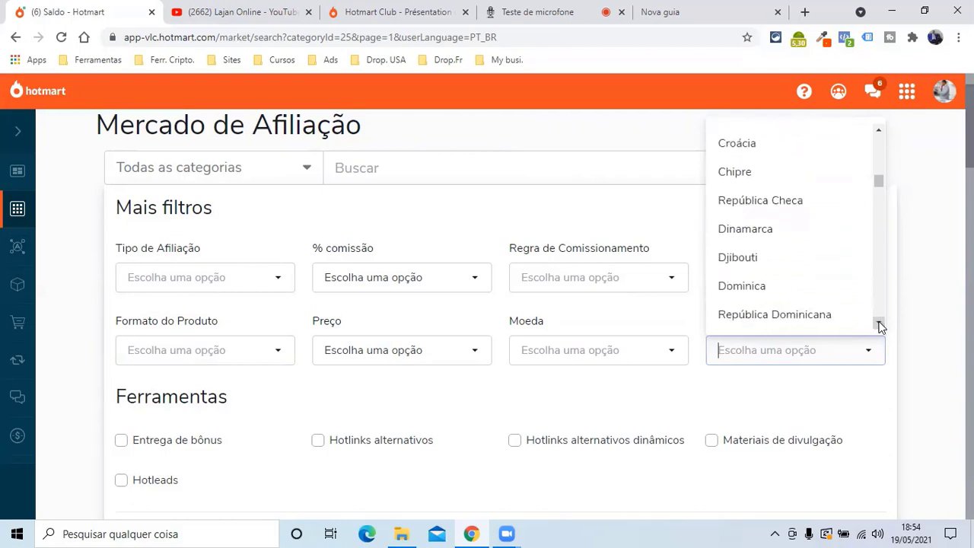
left_click(880, 324)
left_click(879, 324)
left_click(879, 324)
left_click(880, 324)
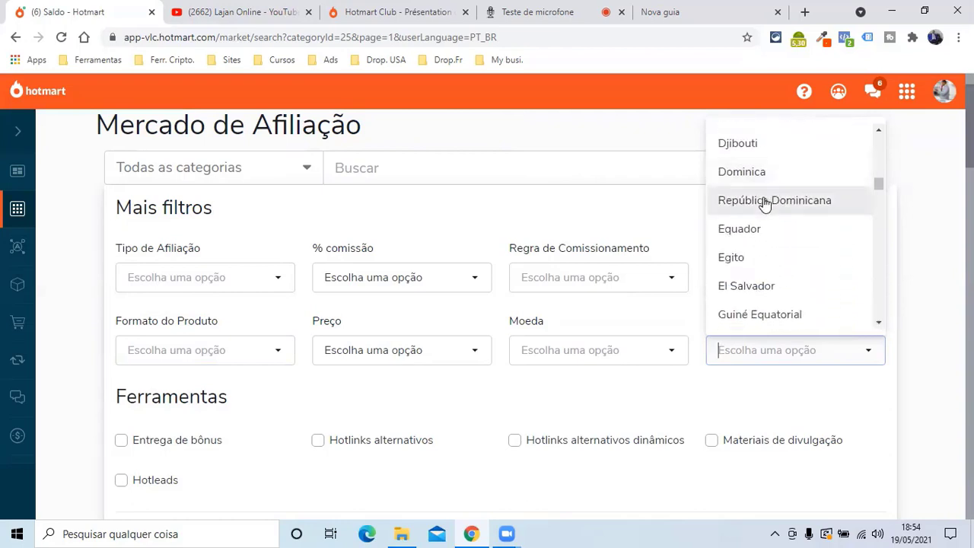
left_click(879, 324)
left_click(879, 324)
left_click(880, 324)
left_click(879, 324)
left_click(880, 324)
left_click(880, 325)
left_click(880, 325)
left_click(879, 324)
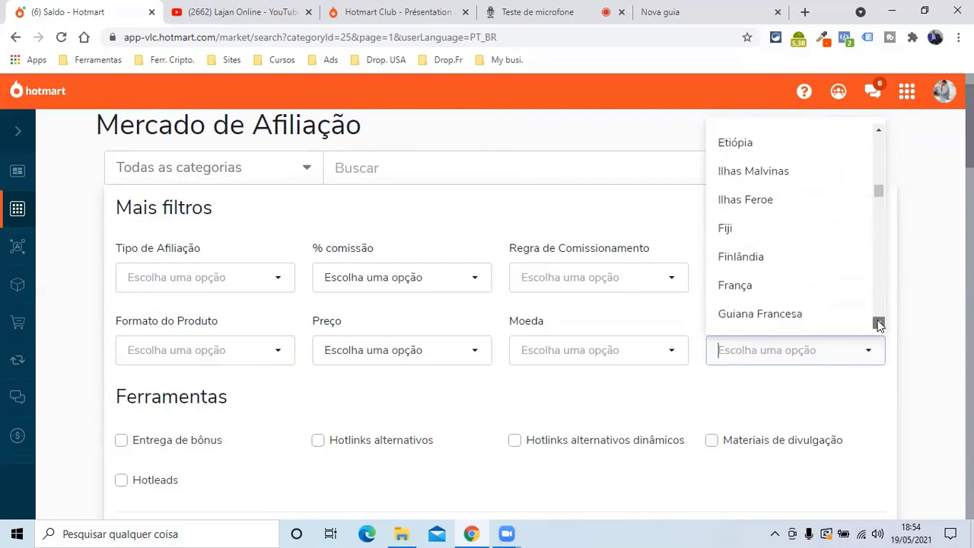
left_click(880, 324)
left_click(879, 324)
left_click(880, 324)
left_click(880, 324)
left_click(880, 324)
left_click(880, 324)
left_click(880, 324)
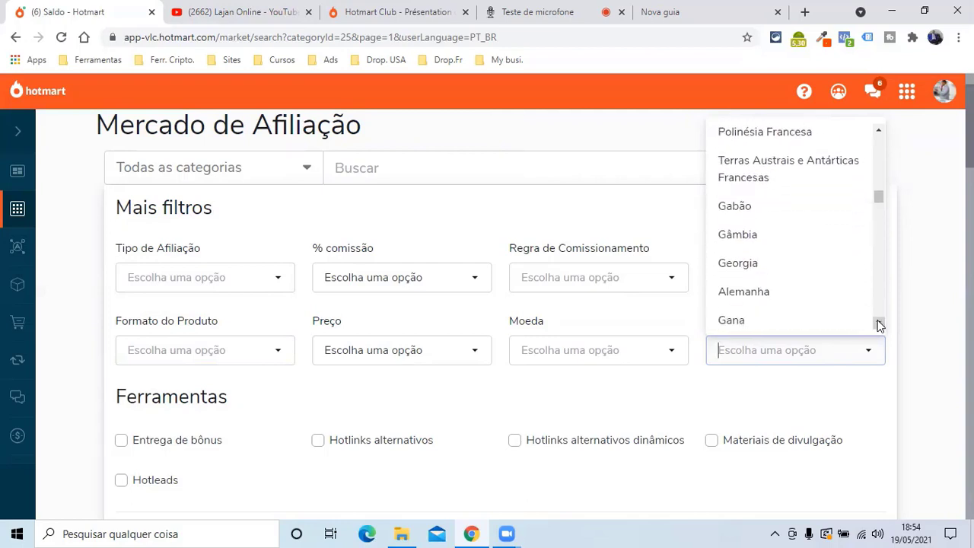
left_click(880, 324)
left_click(880, 325)
left_click(880, 324)
left_click(880, 324)
left_click(880, 325)
left_click(880, 324)
left_click(880, 324)
left_click(880, 324)
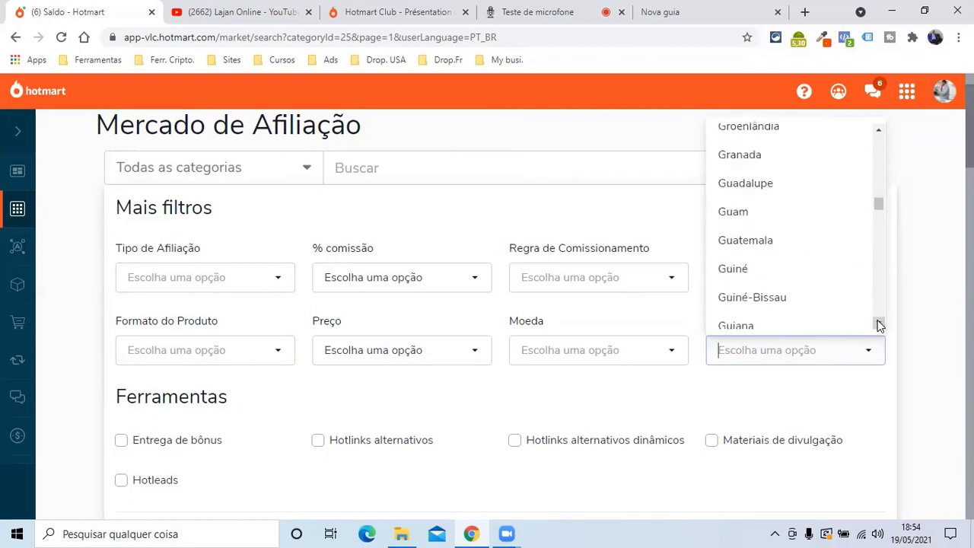
left_click(880, 324)
left_click(879, 325)
left_click(880, 324)
left_click(880, 324)
left_click(880, 324)
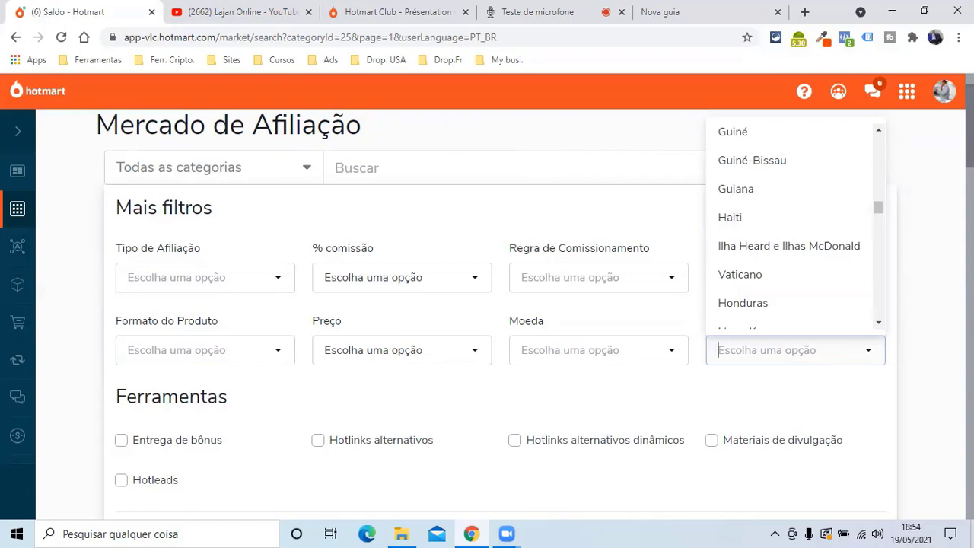
Close the country list, then review the Ferramentas options and the product results below the filters
scroll(724, 162, "down", 2)
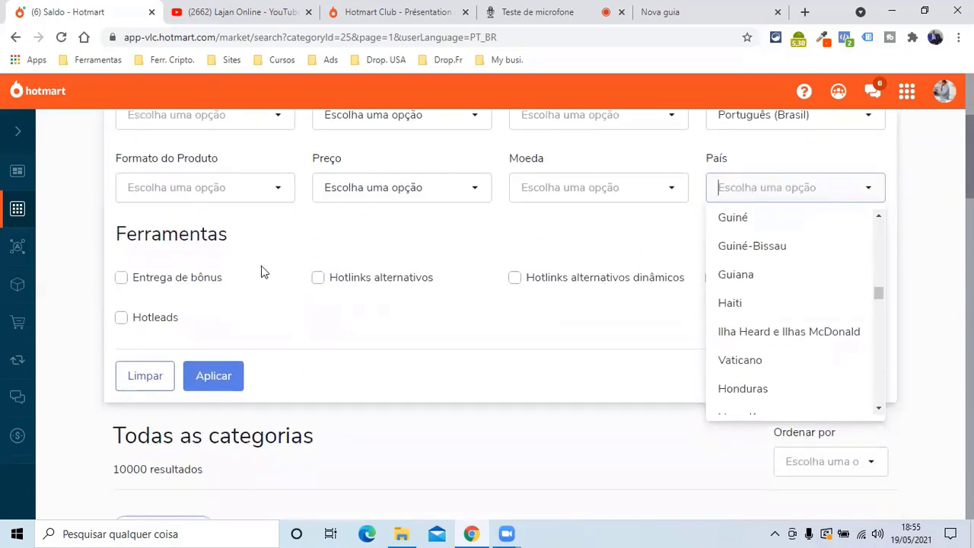
left_click(282, 228)
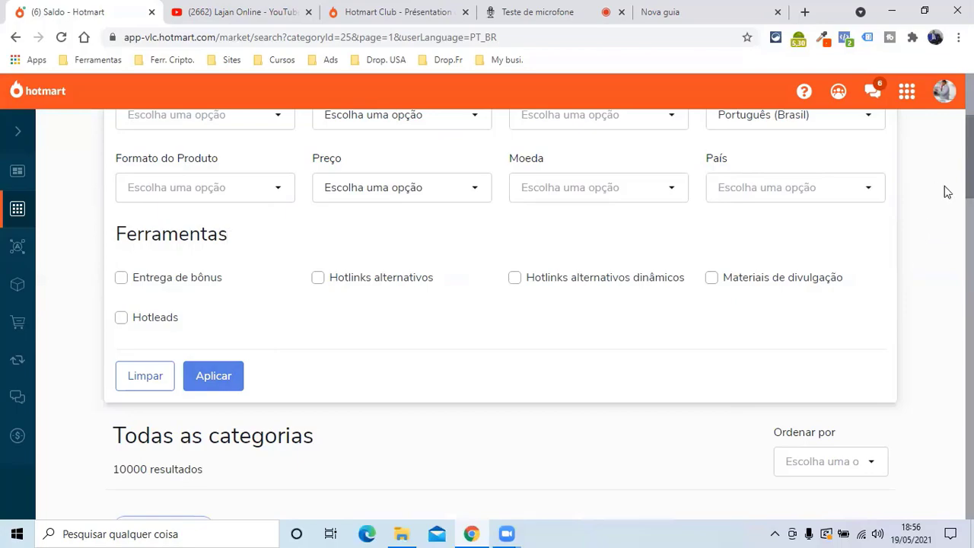
scroll(947, 192, "down", 3)
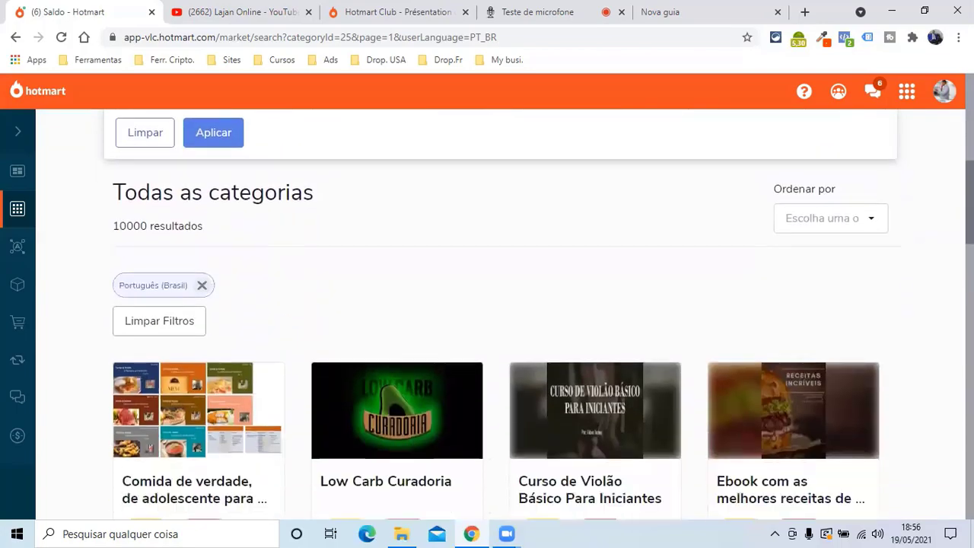
scroll(537, 314, "down", 9)
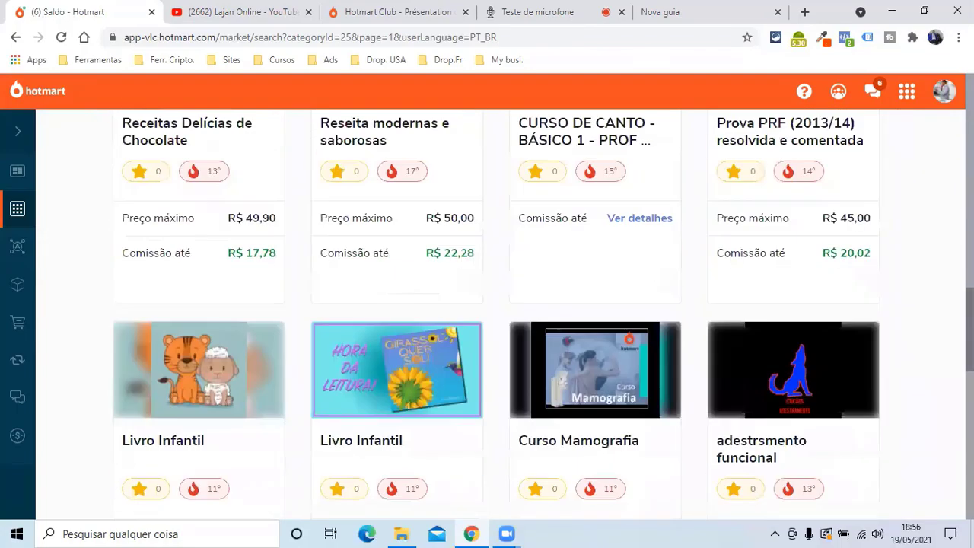
scroll(544, 313, "up", 12)
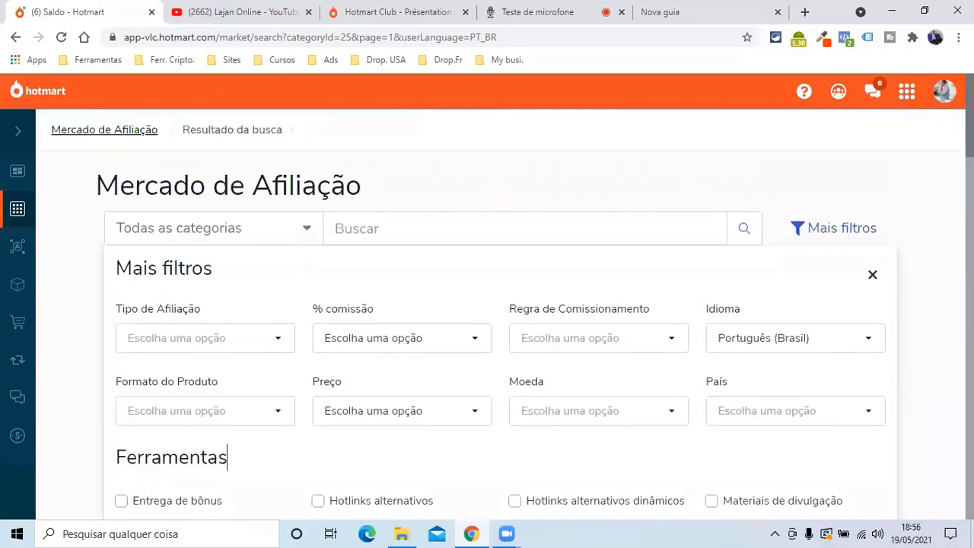
Search the marketplace for "Marketing Digital" across all categories and close the additional filters
left_click(339, 228)
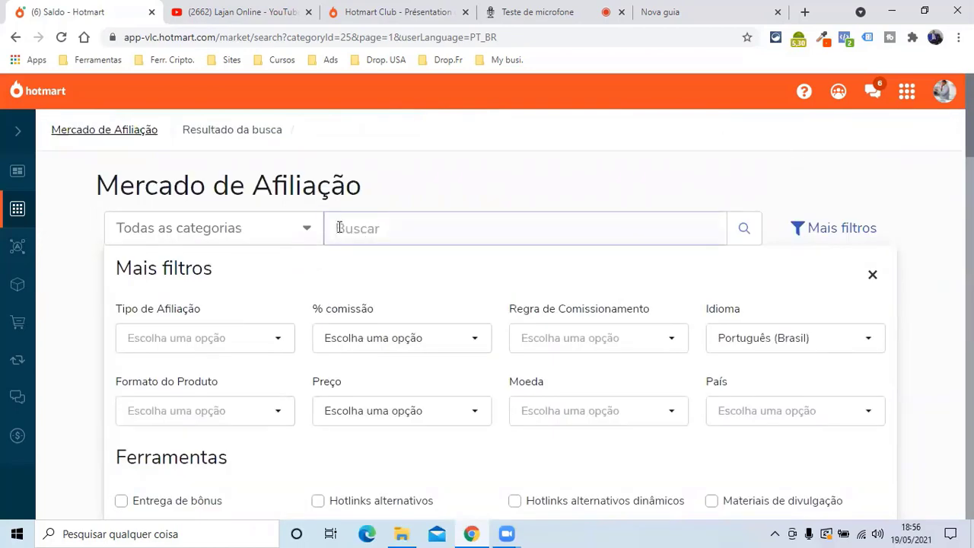
type("Marketin Digita")
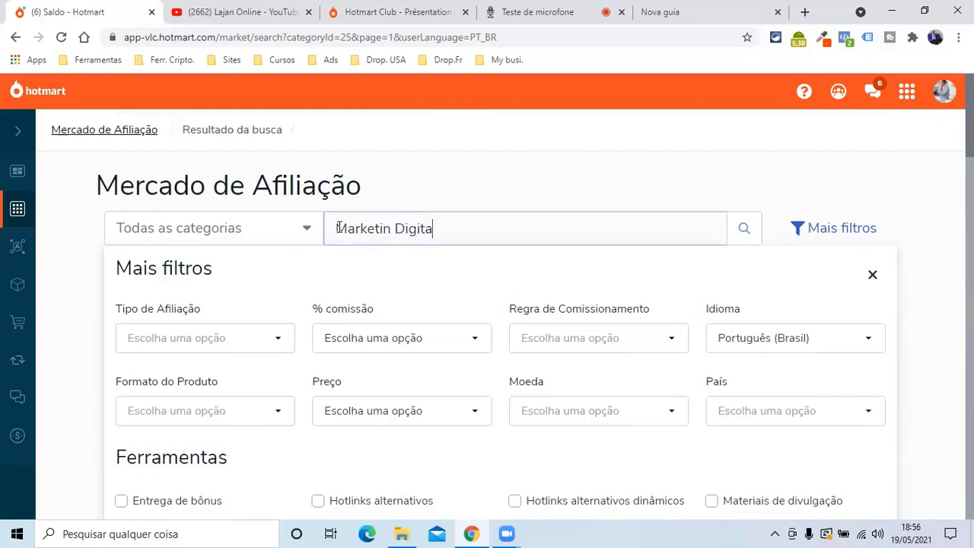
type("l")
left_click(391, 228)
type("g")
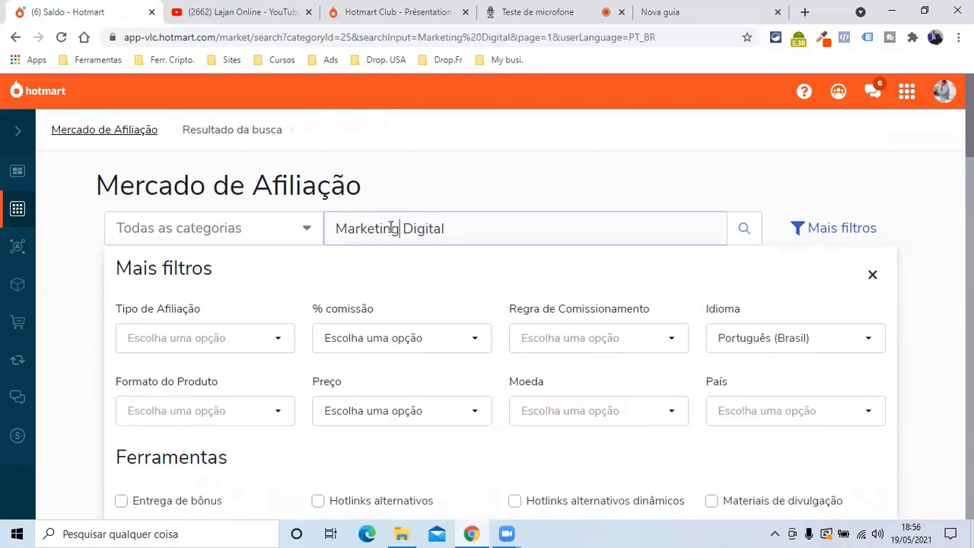
left_click(748, 233)
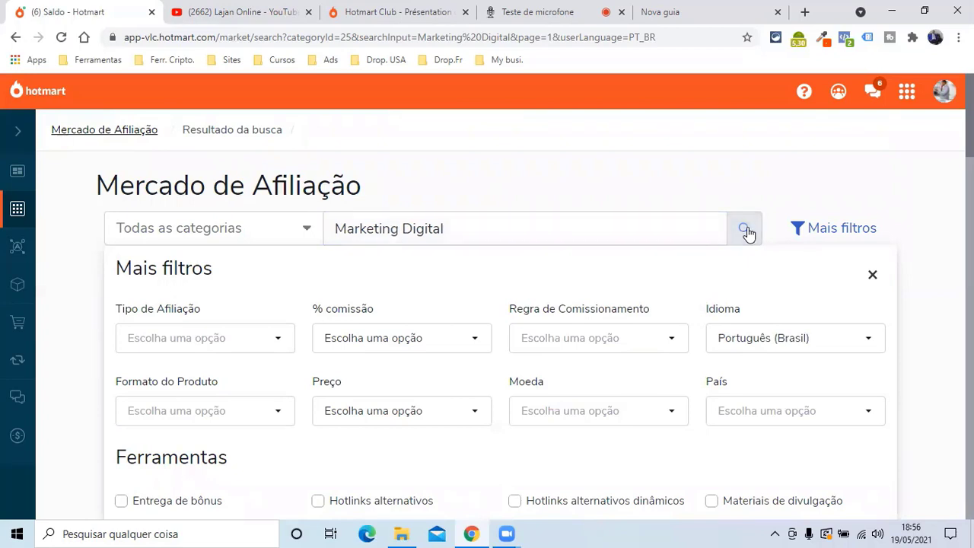
left_click(872, 275)
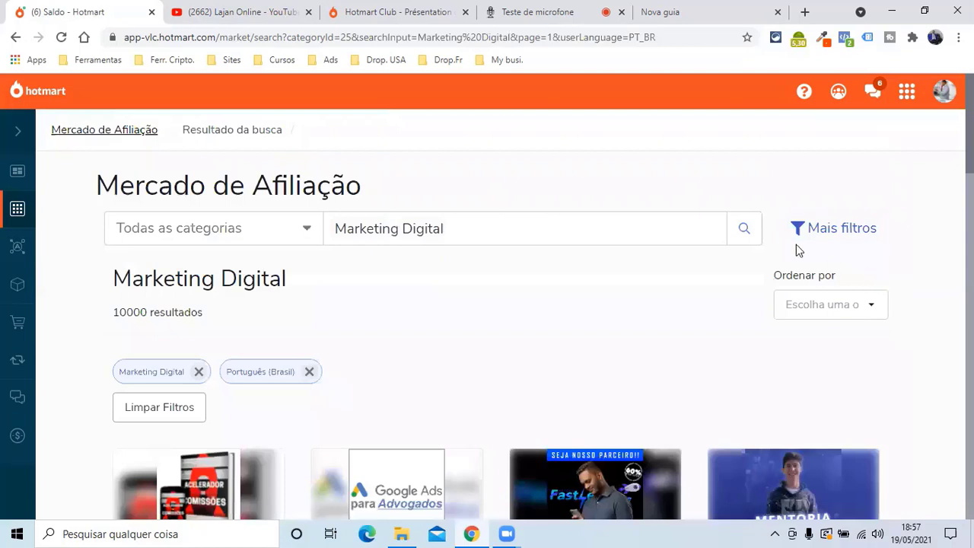
left_click(748, 232)
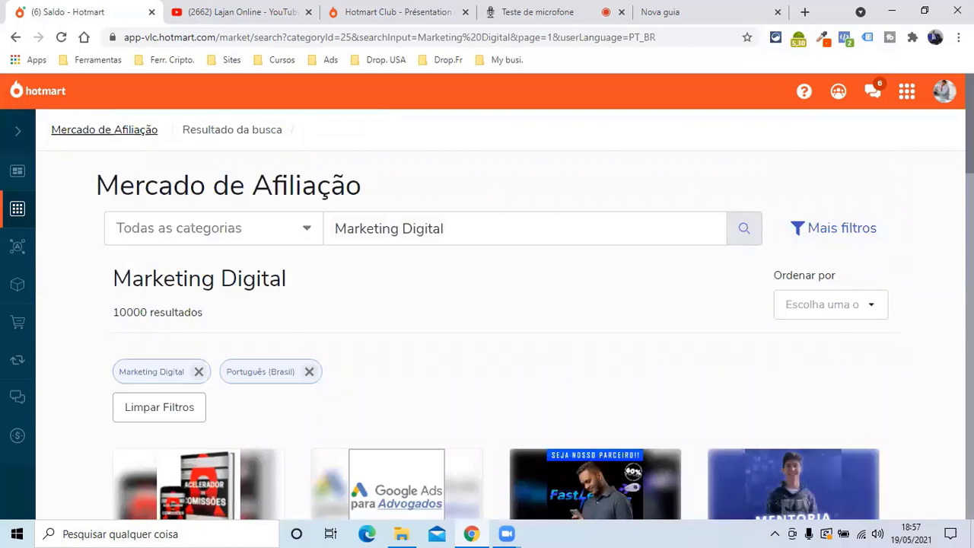
Look through the first page of Marketing Digital products, checking their ratings, temperatures, maximum prices and commissions
scroll(502, 304, "down", 3)
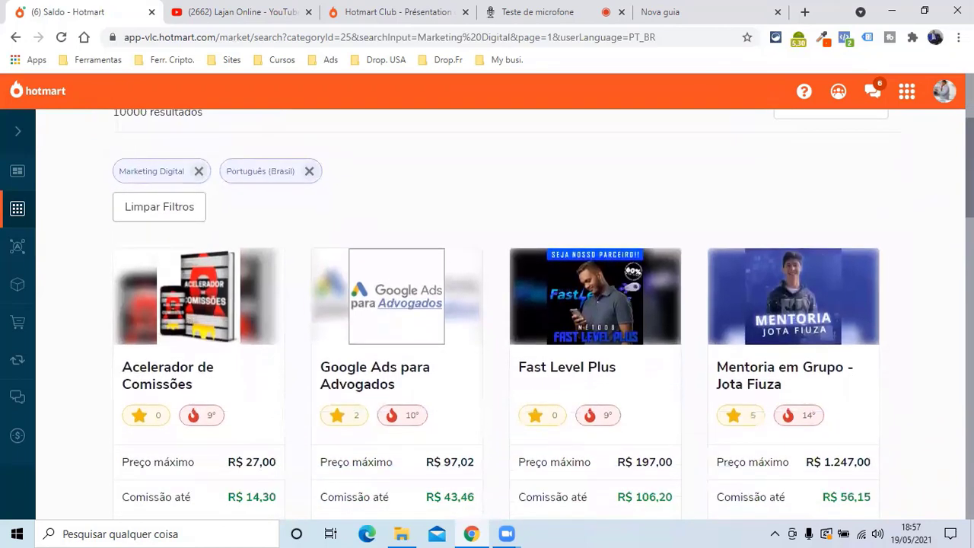
scroll(364, 217, "down", 2)
scroll(364, 217, "down", 2)
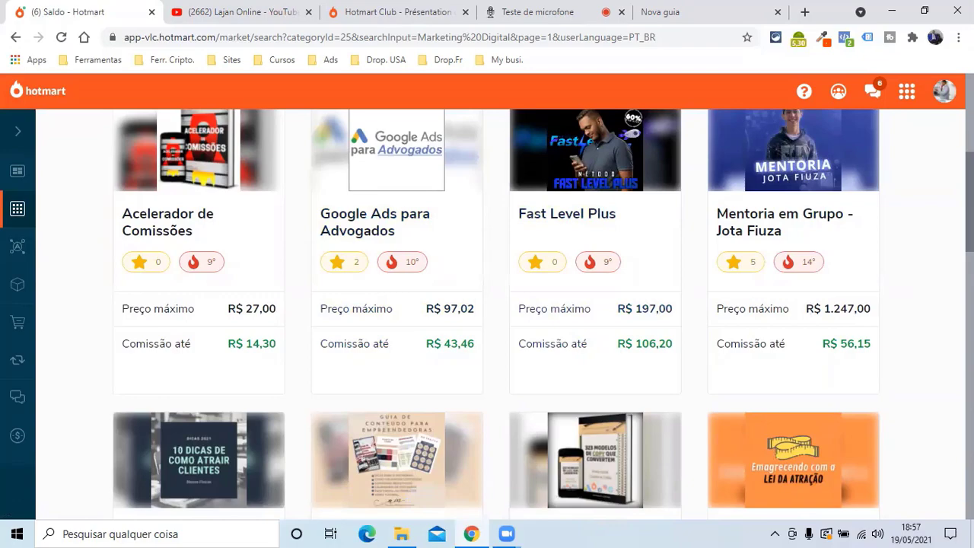
scroll(496, 314, "down", 7)
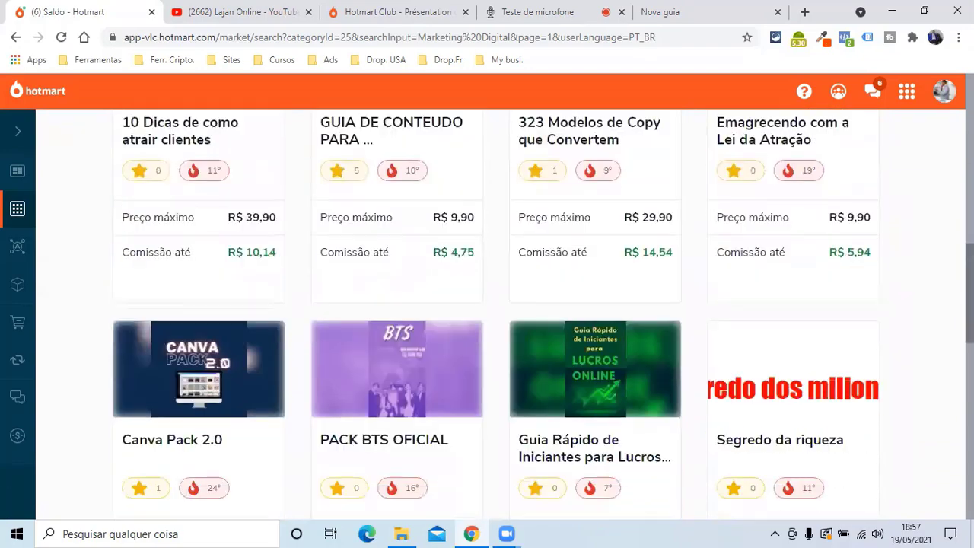
scroll(497, 315, "down", 8)
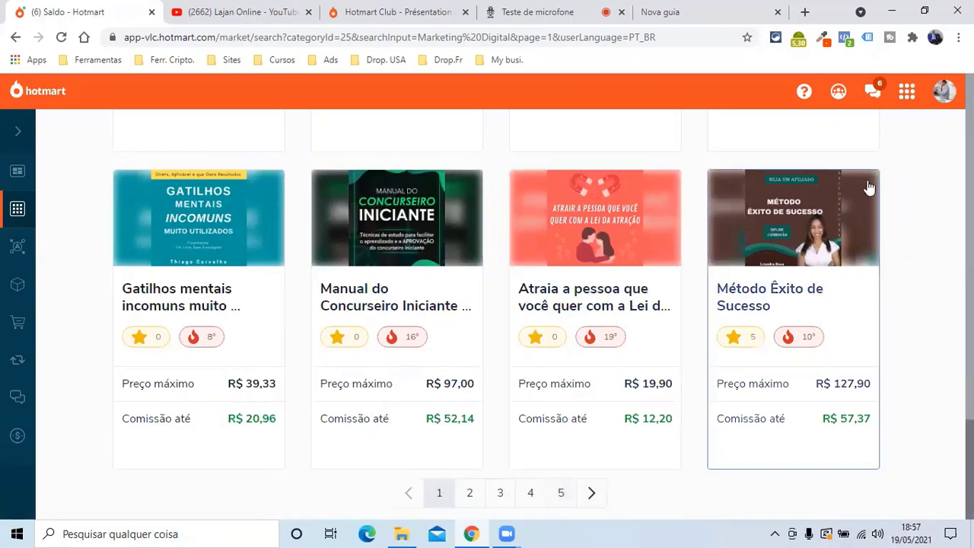
scroll(553, 179, "up", 15)
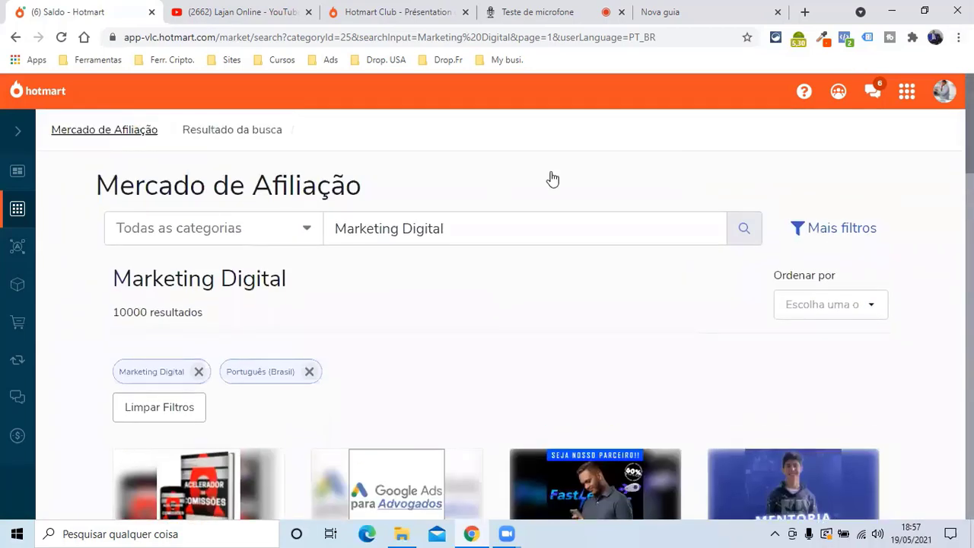
Replace the marketplace search term with "Formula de negocio online" and run the search
left_click(490, 214)
key("BackSpace")
key("BackSpace")
key("BackSpace")
key("BackSpace")
key("BackSpace")
key("BackSpace")
key("BackSpace")
key("BackSpace")
key("BackSpace")
key("BackSpace")
key("BackSpace")
key("BackSpace")
key("BackSpace")
key("BackSpace")
key("BackSpace")
key("BackSpace")
key("BackSpace")
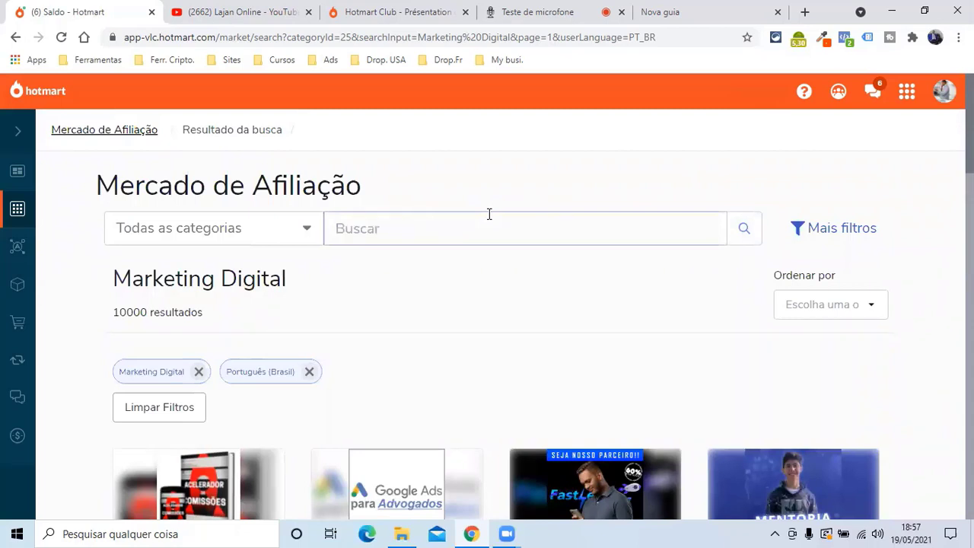
type("Formula de ne")
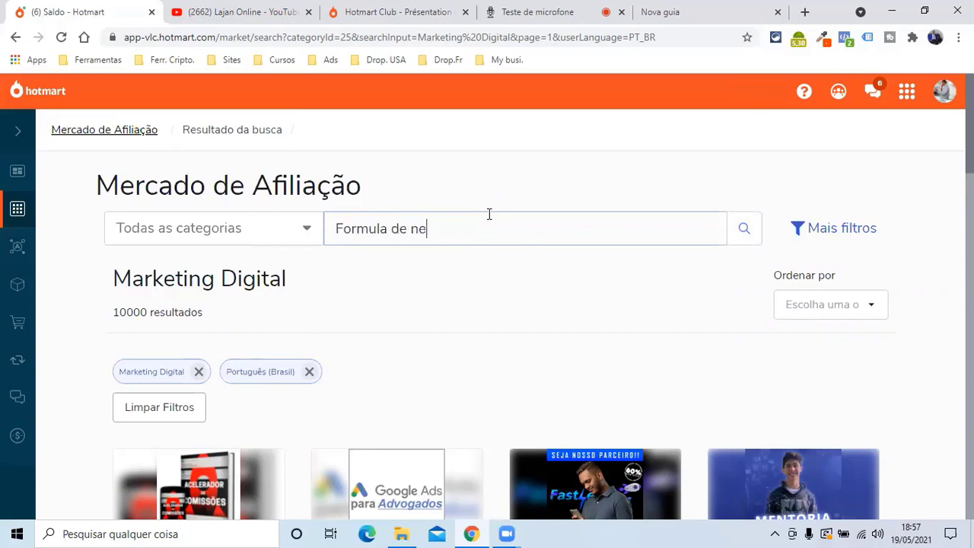
type("gocio online")
key("Return")
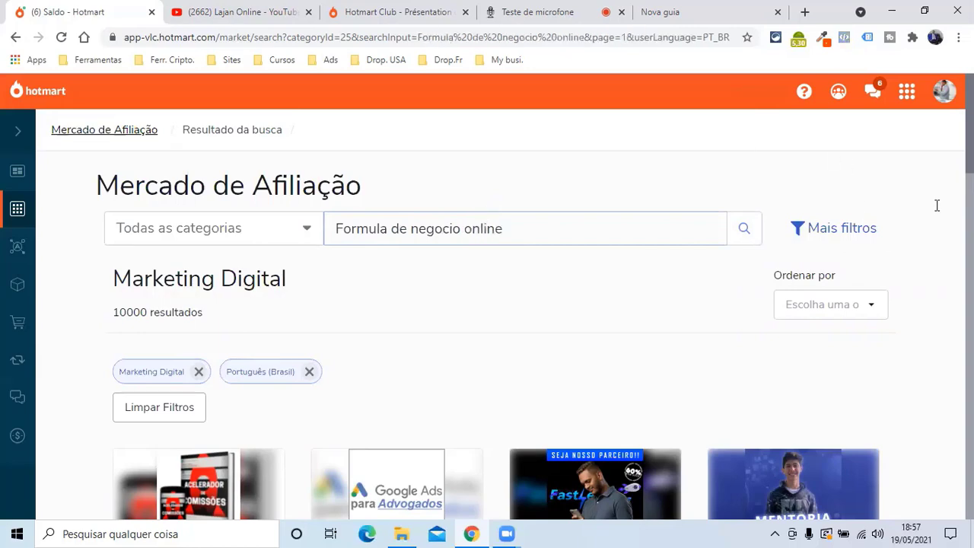
Find the Formula Negocio Online course among the search results and open its product page
scroll(936, 206, "down", 2)
scroll(502, 304, "down", 2)
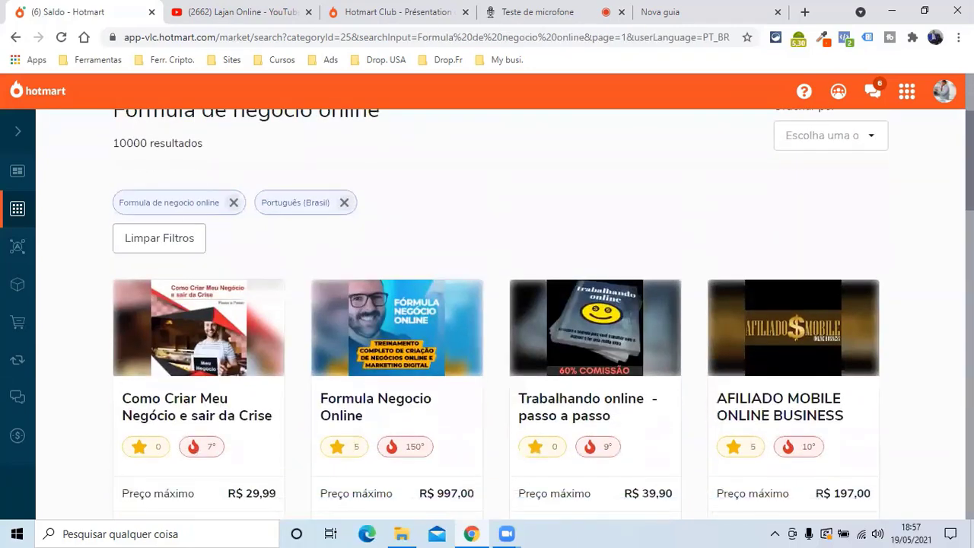
scroll(791, 236, "down", 1)
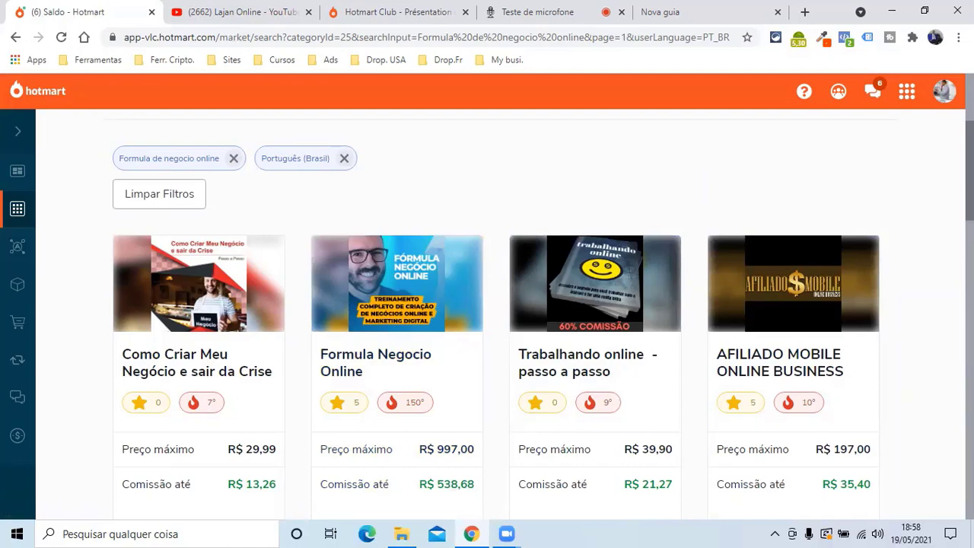
left_click(412, 300)
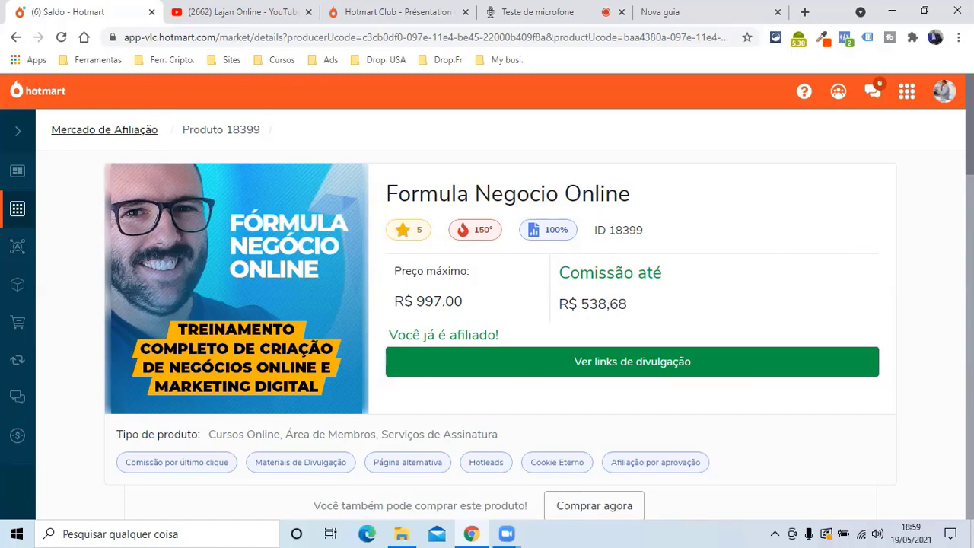
Open the promotion links page for the Formula Negocio Online product
scroll(807, 226, "down", 2)
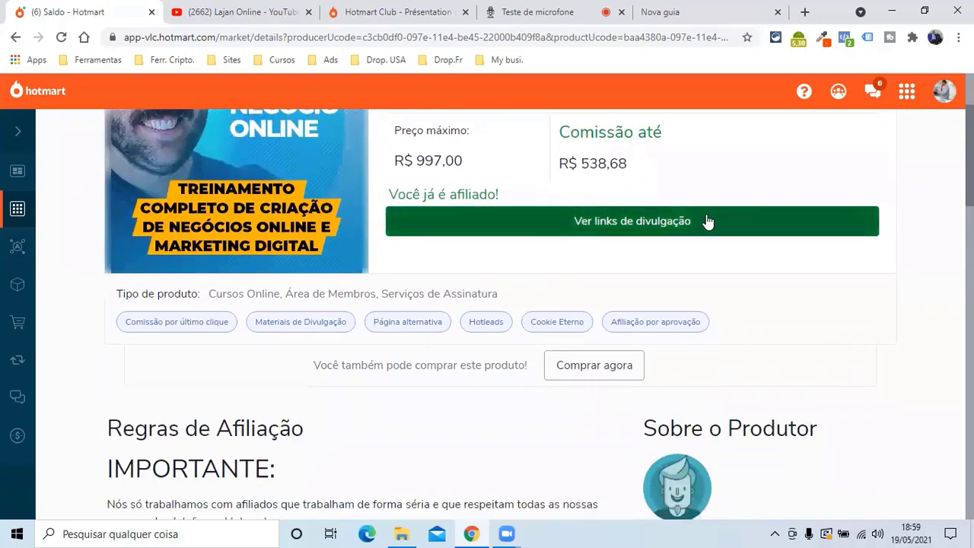
right_click(630, 223)
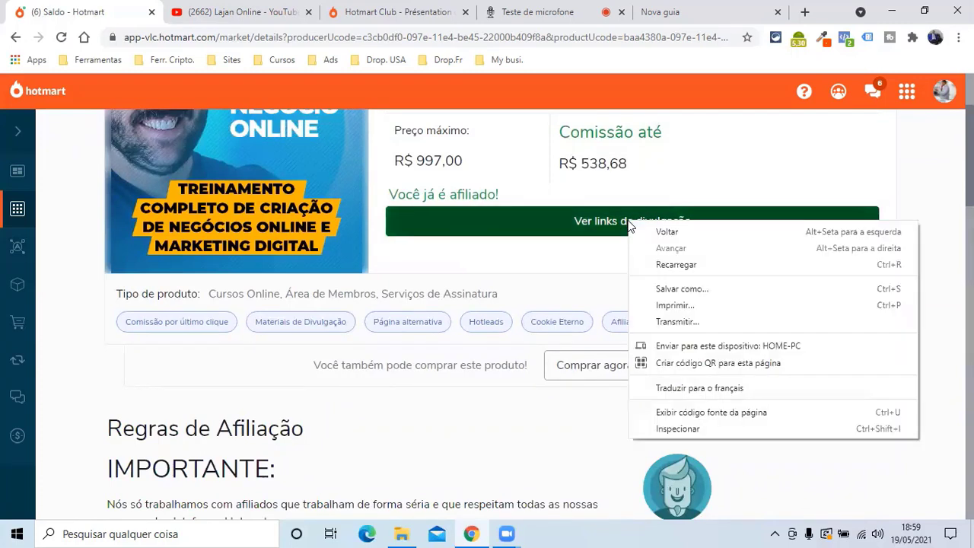
left_click(608, 232)
left_click(608, 232)
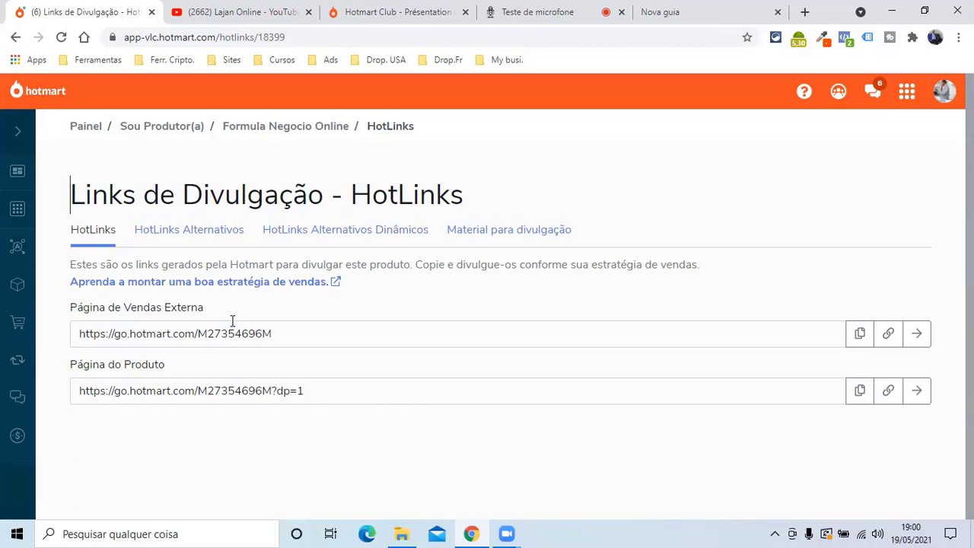
Copy the Página de Vendas Externa hotlink, then open that sales page in a new browser tab and switch to it
left_click(860, 334)
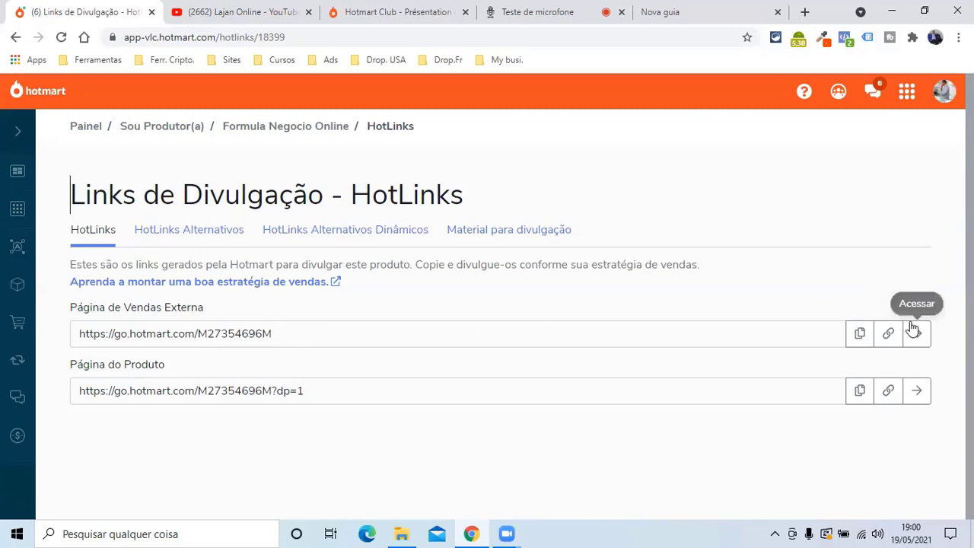
left_click(860, 342)
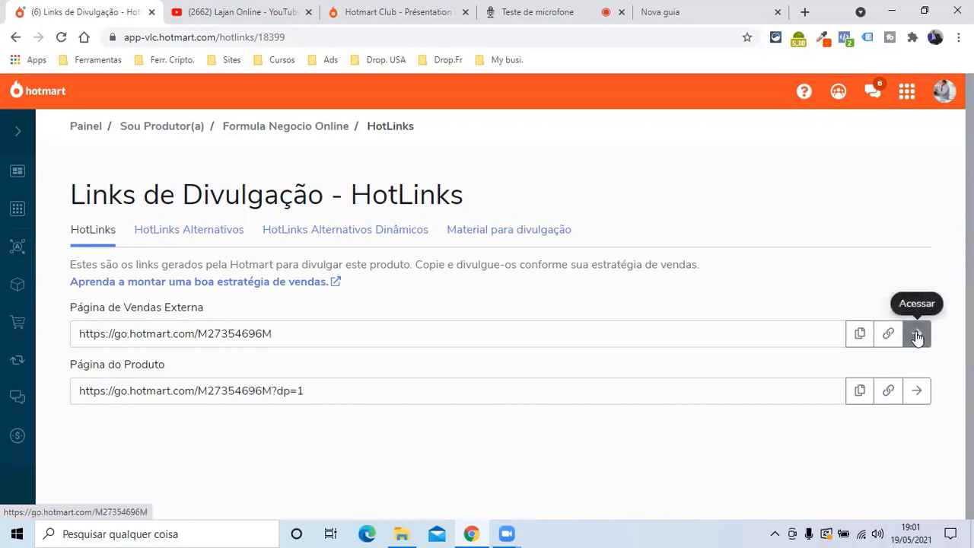
right_click(917, 336)
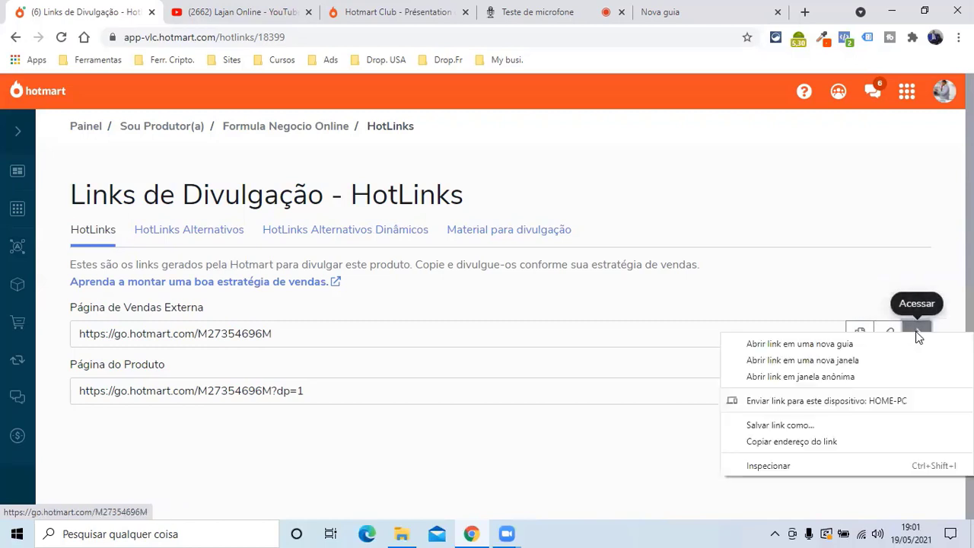
left_click(834, 352)
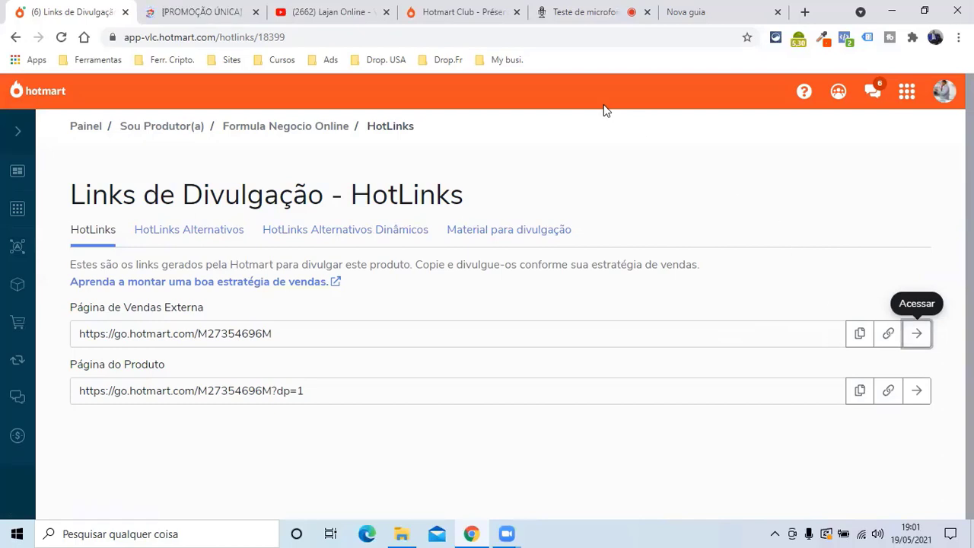
left_click(202, 11)
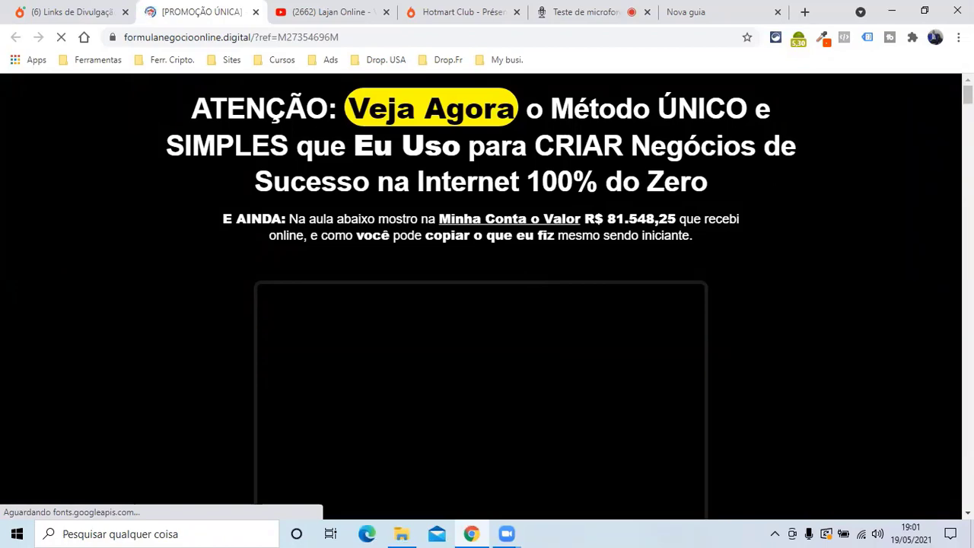
Look through the Fórmula Negócio Online sales page, including its video, offer countdown and enrolment section
scroll(487, 297, "down", 7)
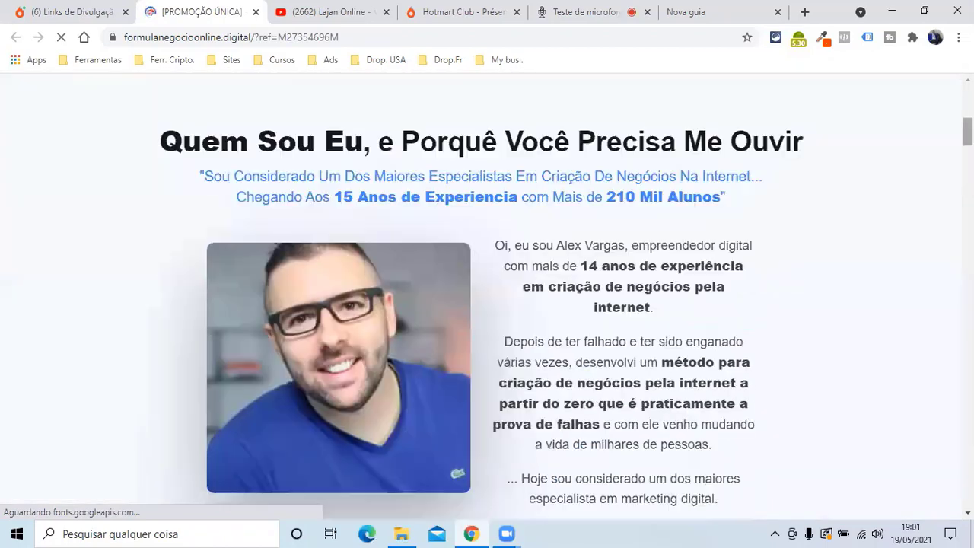
scroll(487, 297, "down", 5)
scroll(487, 297, "down", 15)
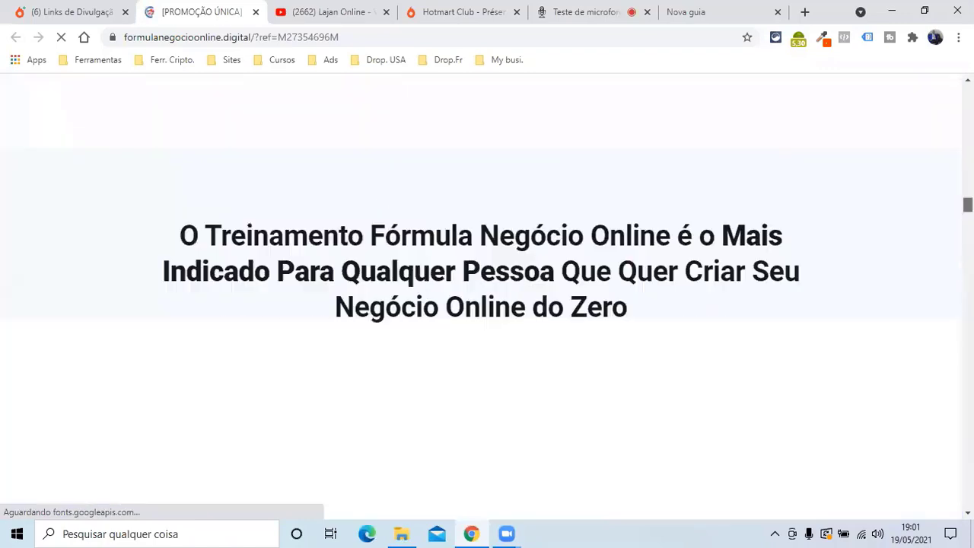
scroll(487, 297, "down", 15)
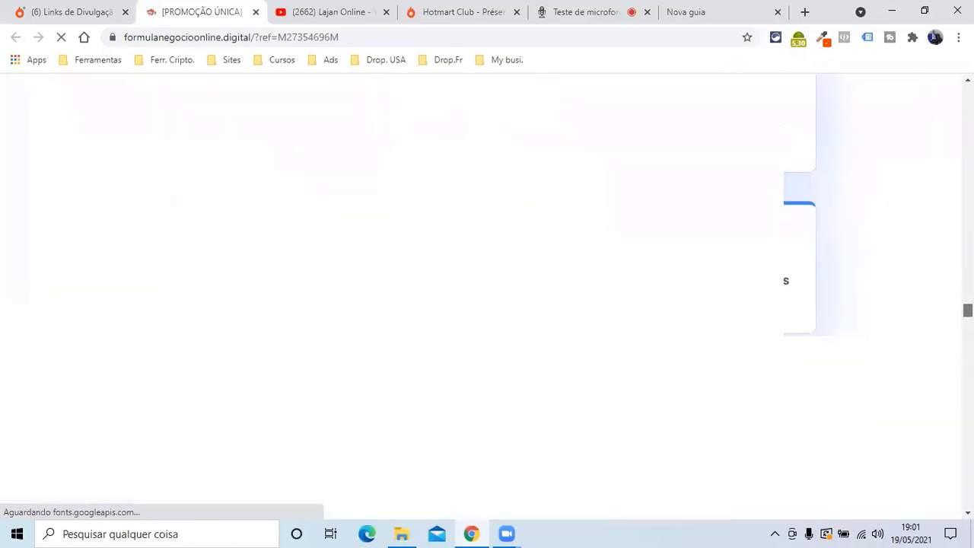
scroll(487, 297, "up", 15)
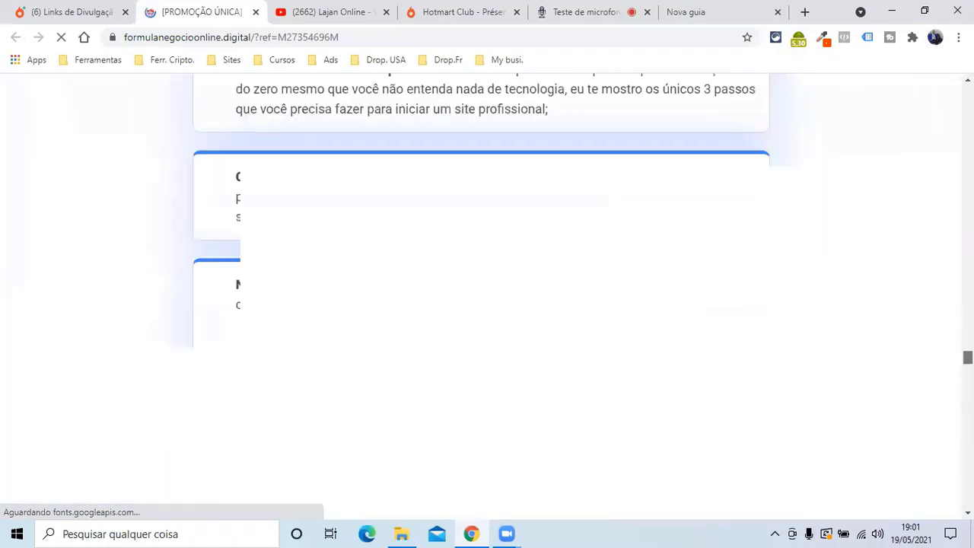
scroll(487, 297, "down", 7)
scroll(918, 425, "up", 20)
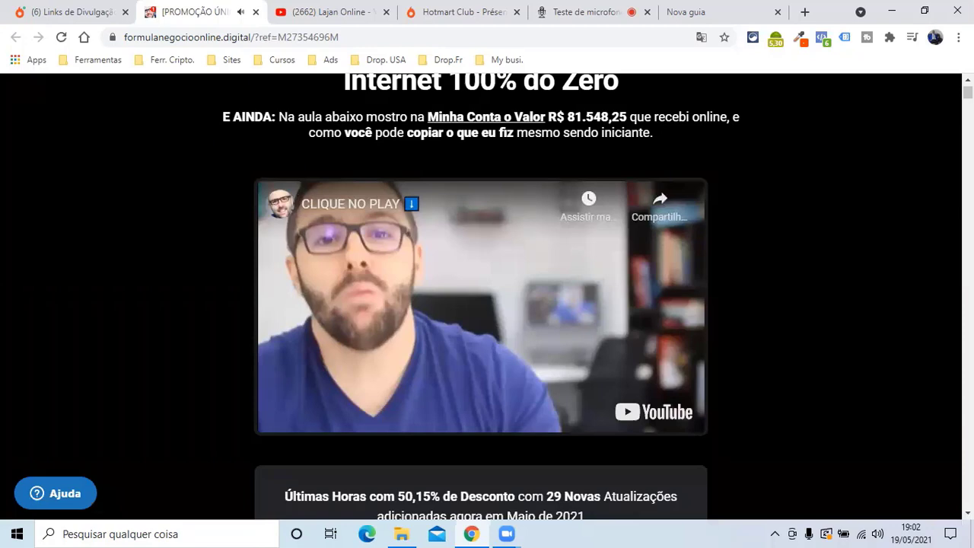
scroll(481, 305, "down", 1)
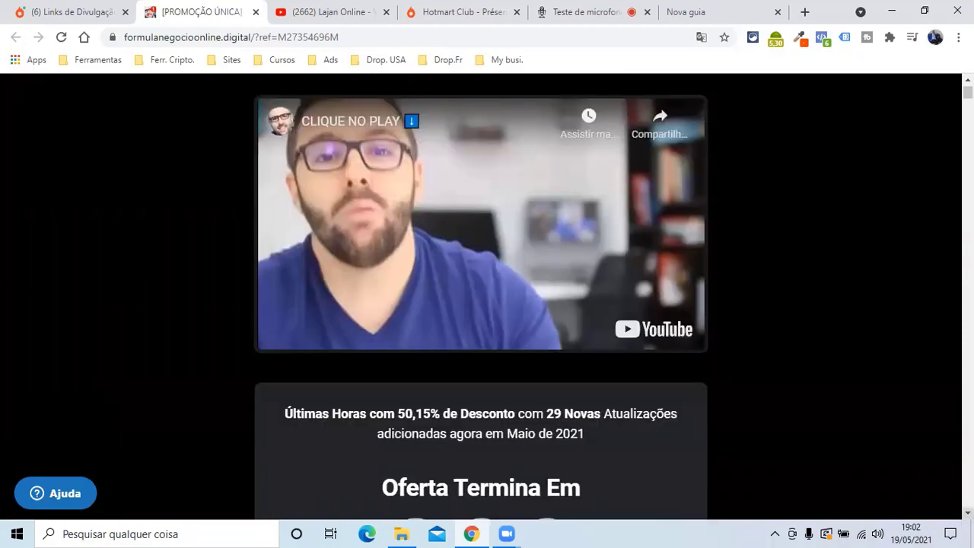
scroll(481, 304, "down", 2)
scroll(481, 304, "down", 1)
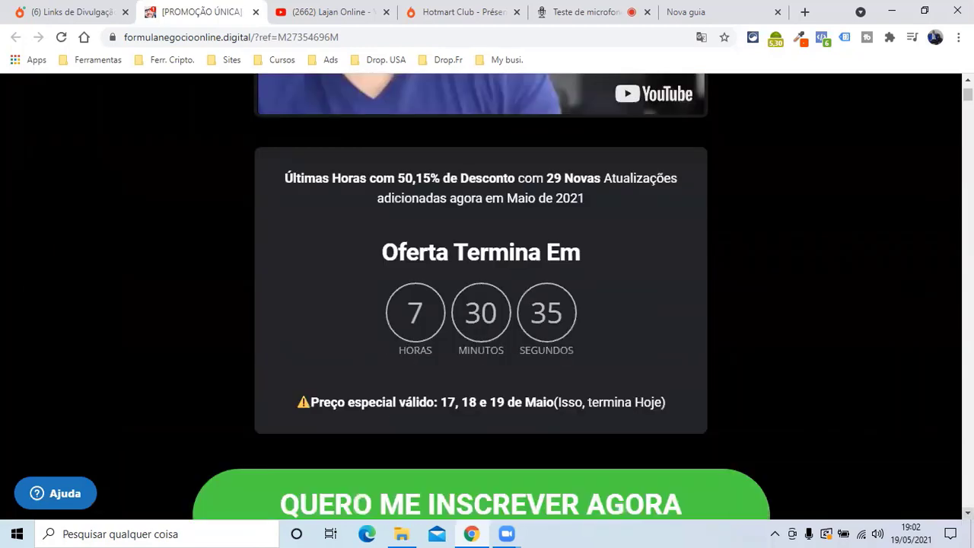
scroll(481, 305, "down", 2)
scroll(683, 477, "down", 1)
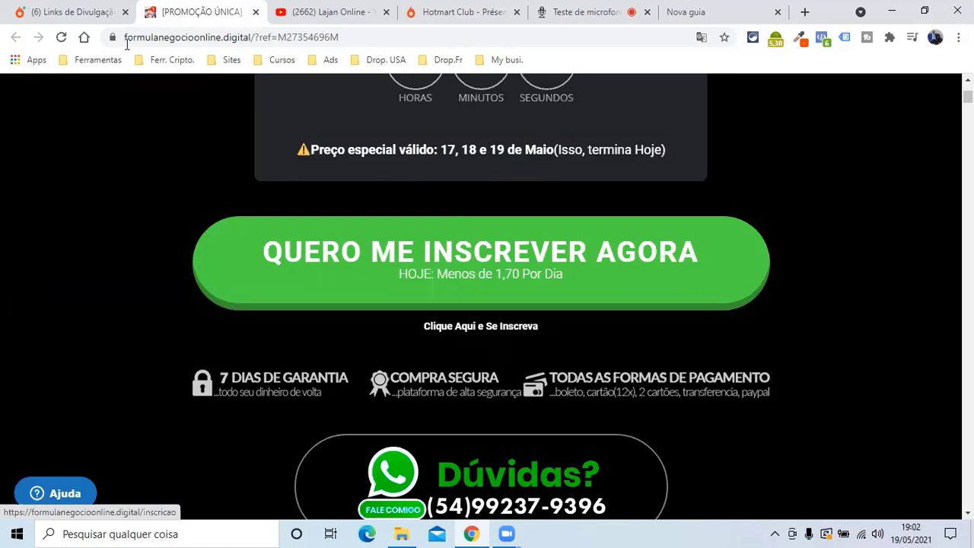
Return to the Hotmart promotion links and review the whole list of HotLinks Alternativos provided by the producer
left_click(69, 12)
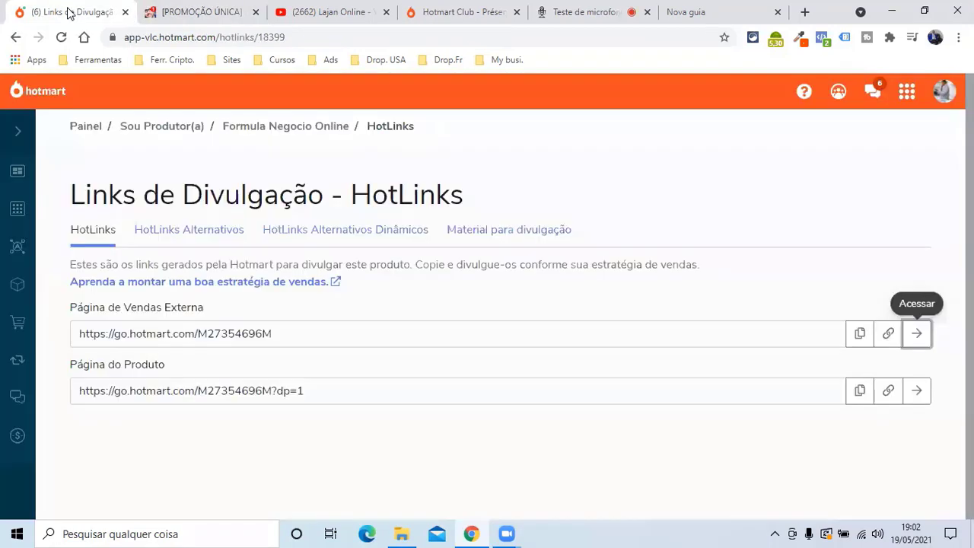
left_click(210, 234)
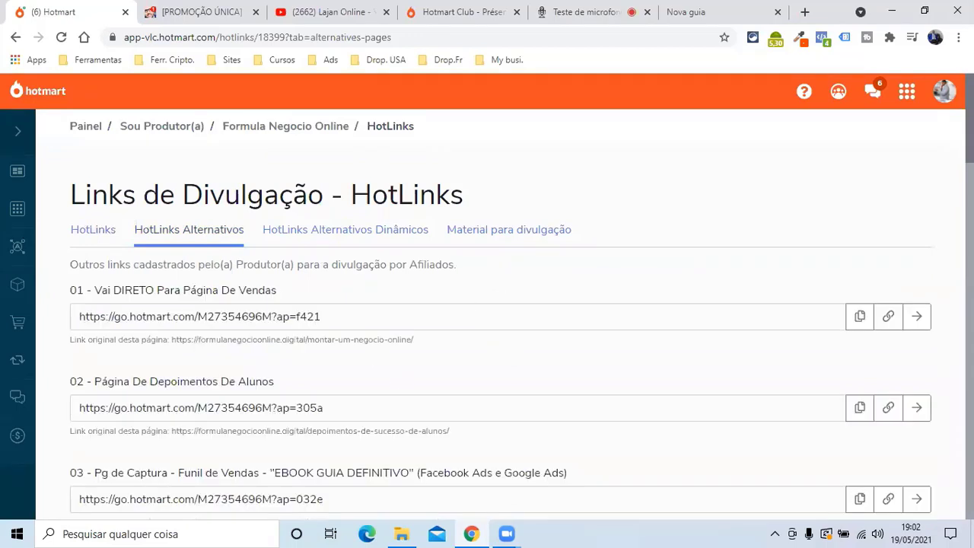
scroll(487, 293, "down", 1)
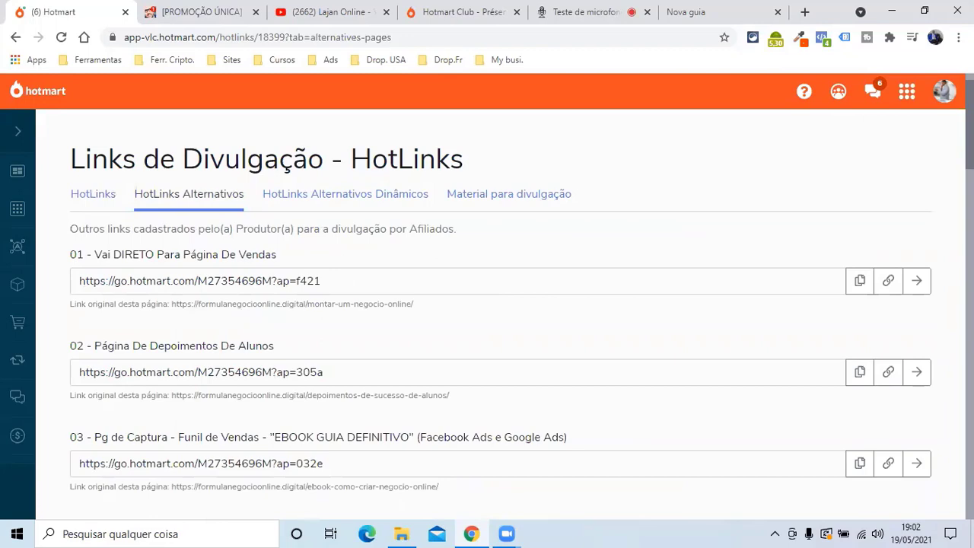
scroll(487, 304, "down", 2)
scroll(487, 305, "down", 2)
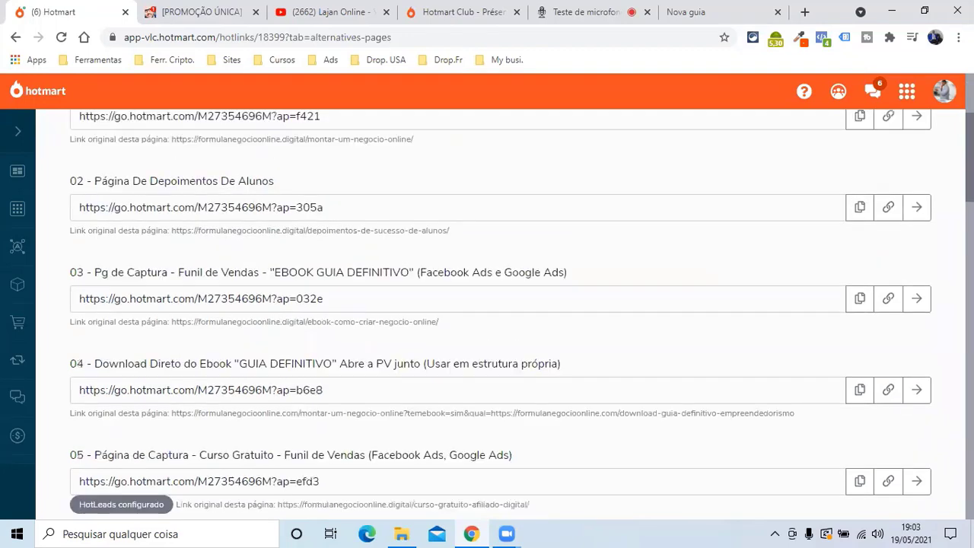
scroll(488, 305, "down", 2)
scroll(487, 304, "down", 1)
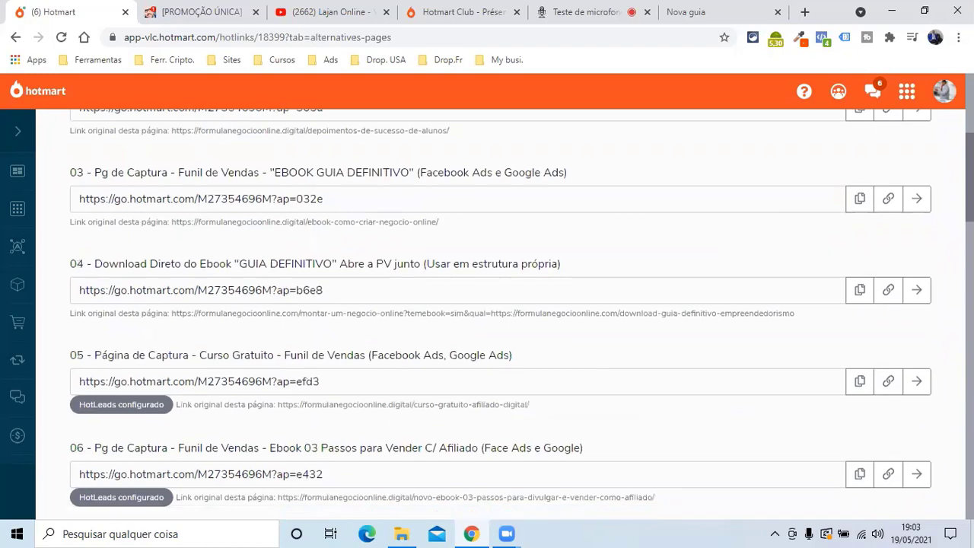
scroll(487, 304, "down", 5)
scroll(158, 275, "down", 4)
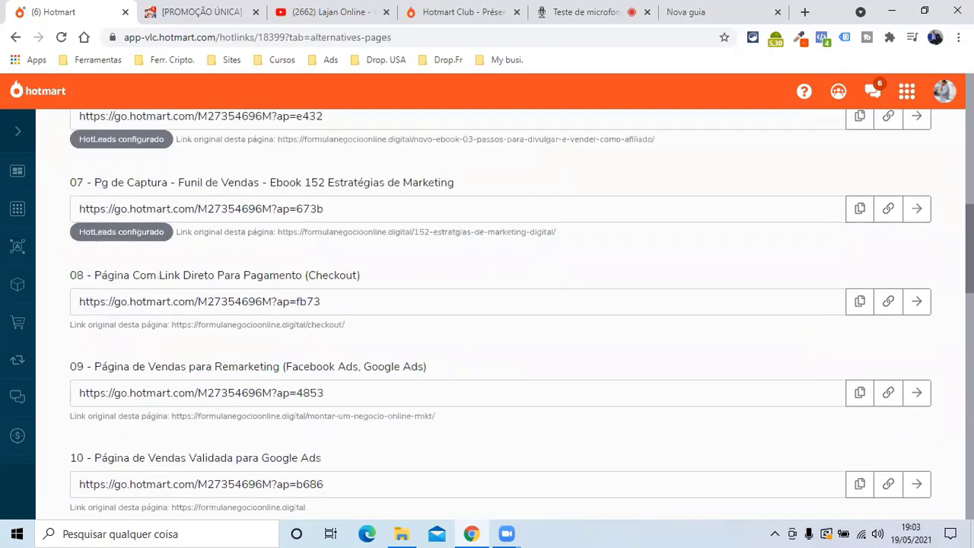
scroll(158, 276, "down", 4)
scroll(487, 316, "down", 4)
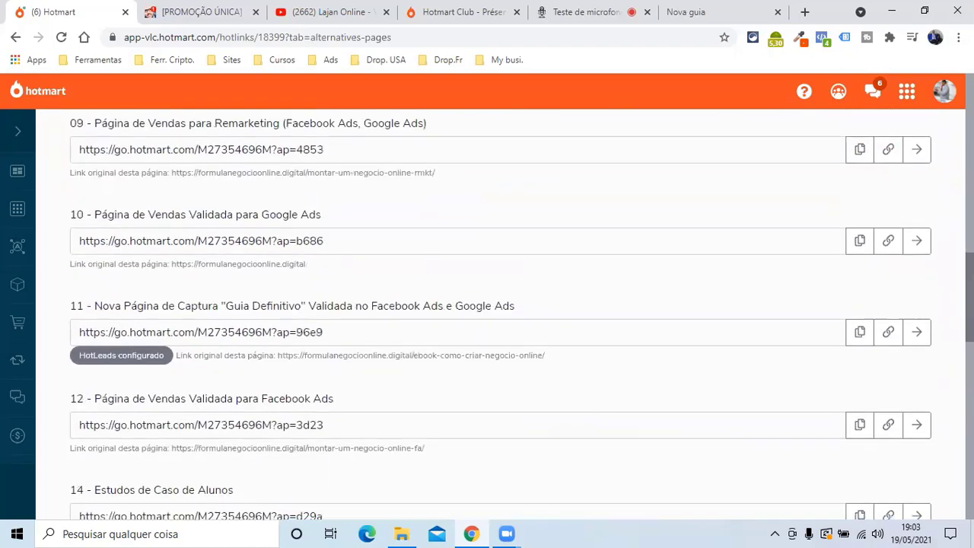
scroll(487, 317, "down", 10)
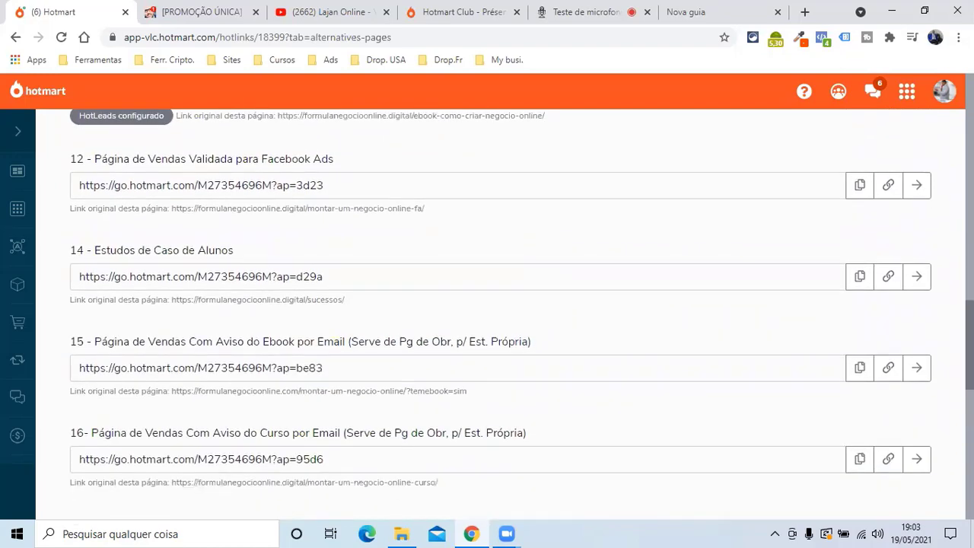
scroll(487, 316, "down", 6)
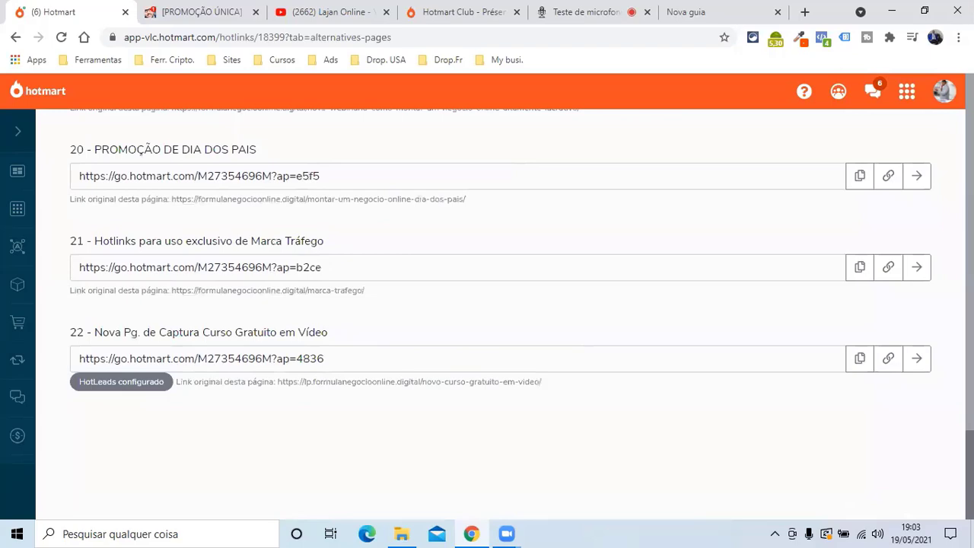
scroll(950, 158, "up", 20)
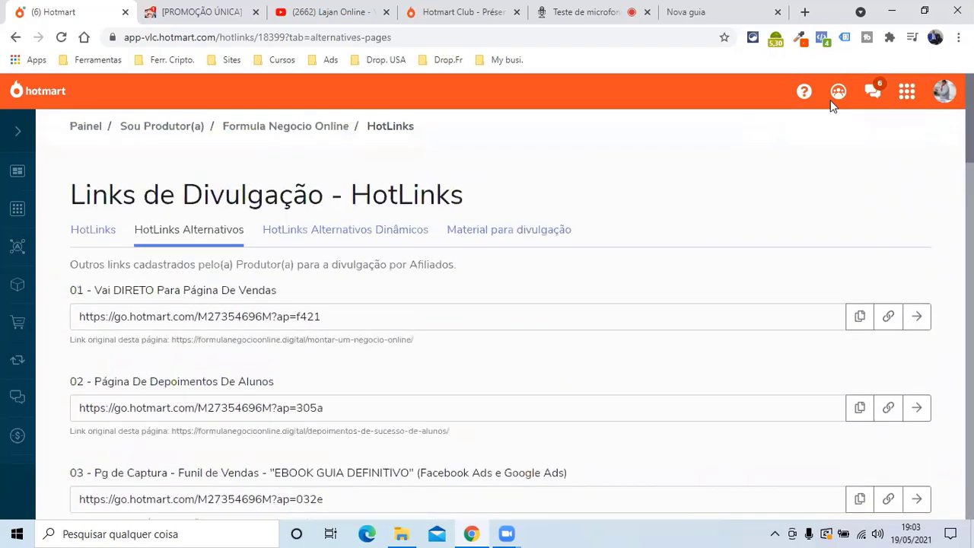
Check the HotLinks Alternativos Dinâmicos and Material para divulgação sections, then go back to the dynamic hotlinks
left_click(344, 232)
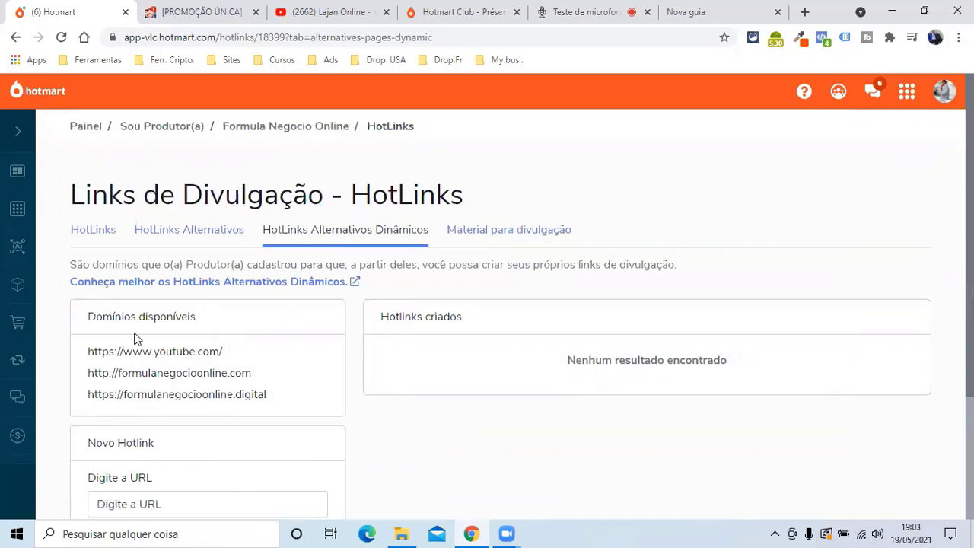
left_click(500, 231)
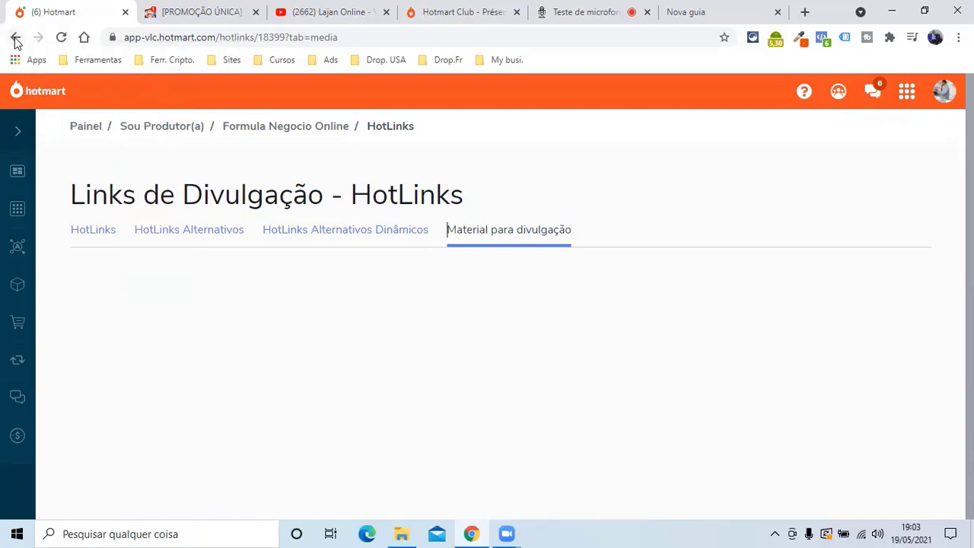
left_click(15, 38)
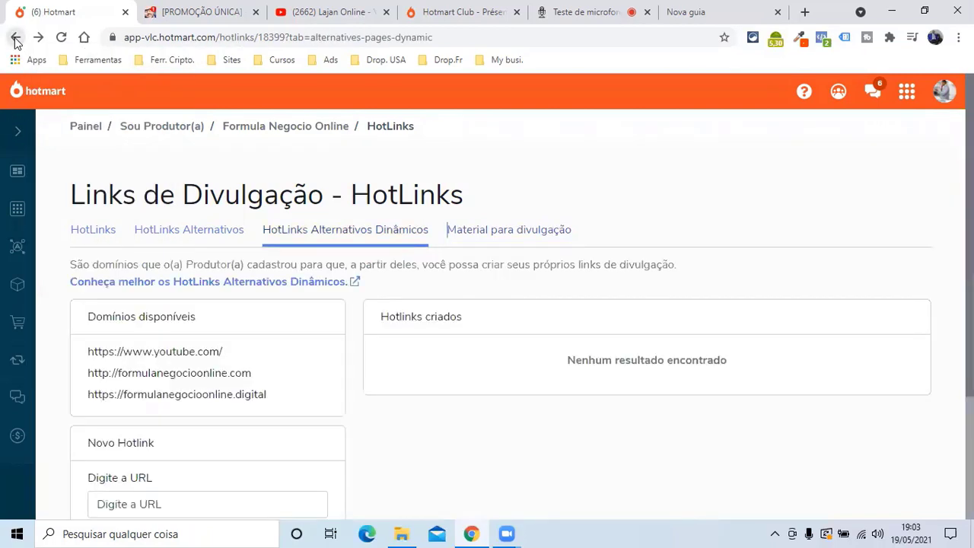
Go back from the promotion links to the marketplace search results and reopen the Formula Negocio Online product page to review its details and Regras de Afiliação
left_click(16, 38)
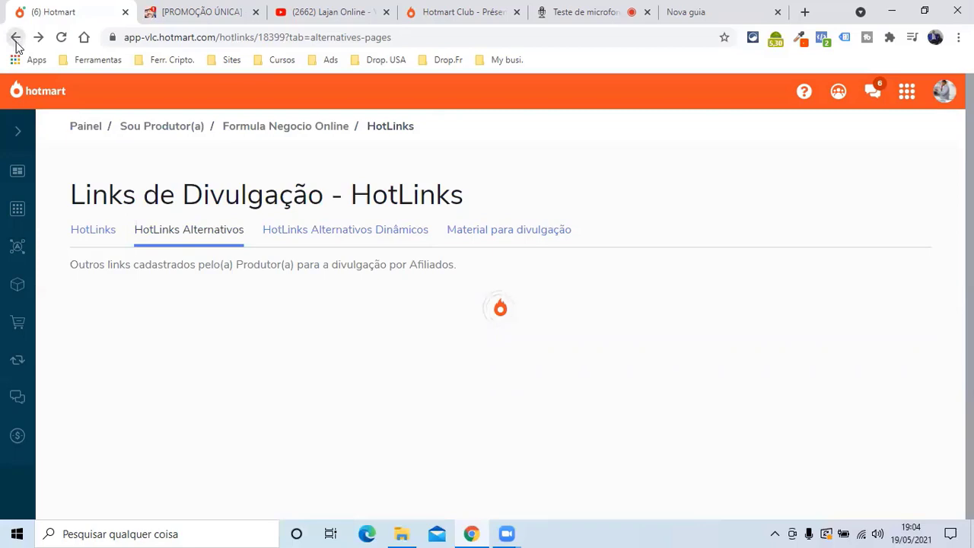
left_click(15, 38)
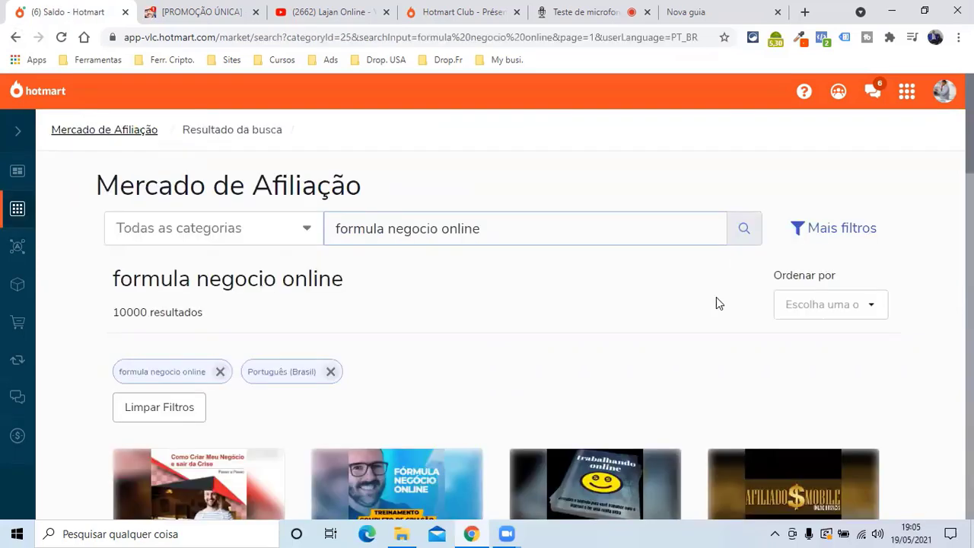
left_click(418, 484)
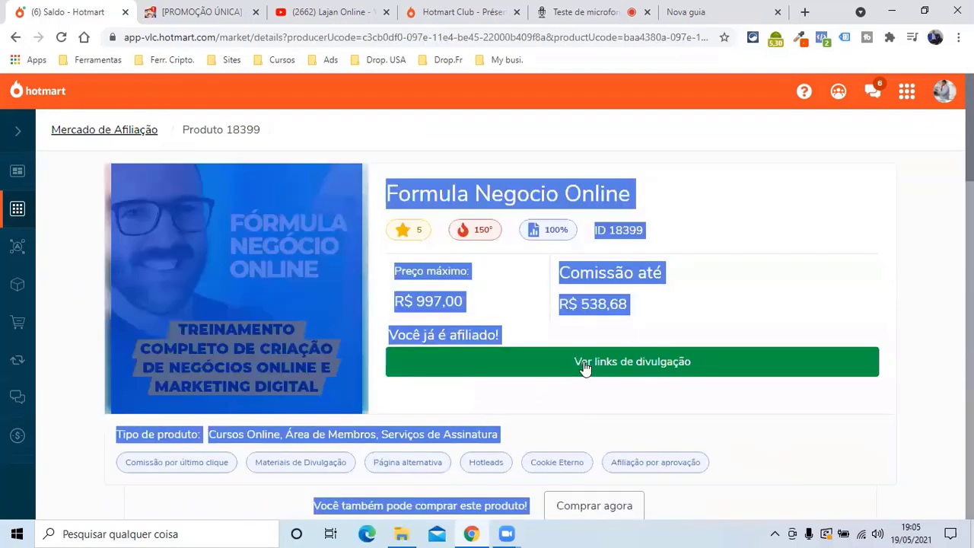
left_click(832, 216)
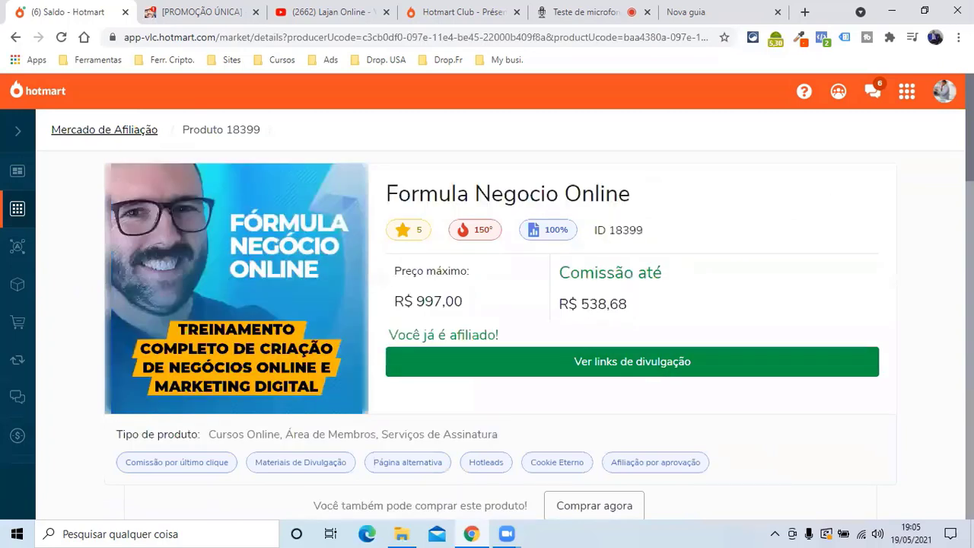
scroll(501, 318, "down", 3)
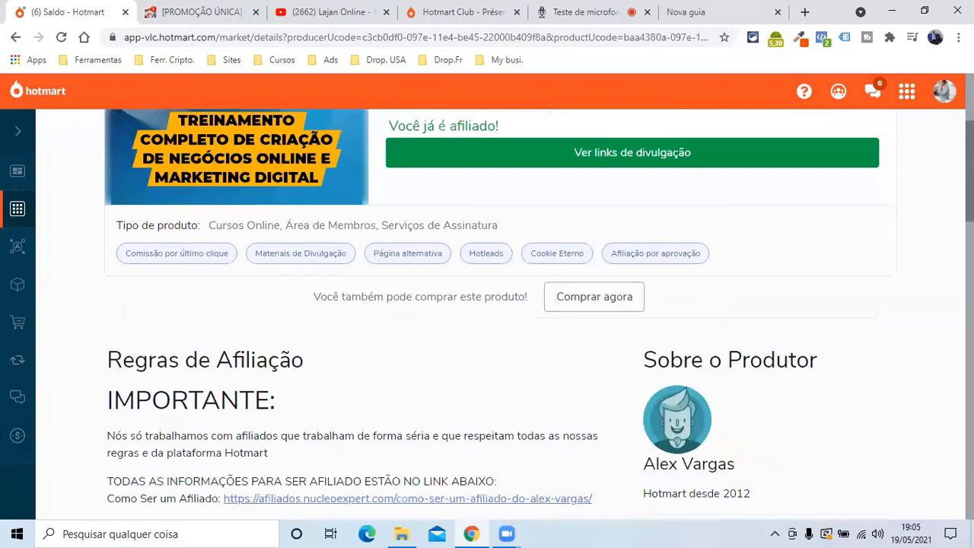
scroll(501, 313, "up", 3)
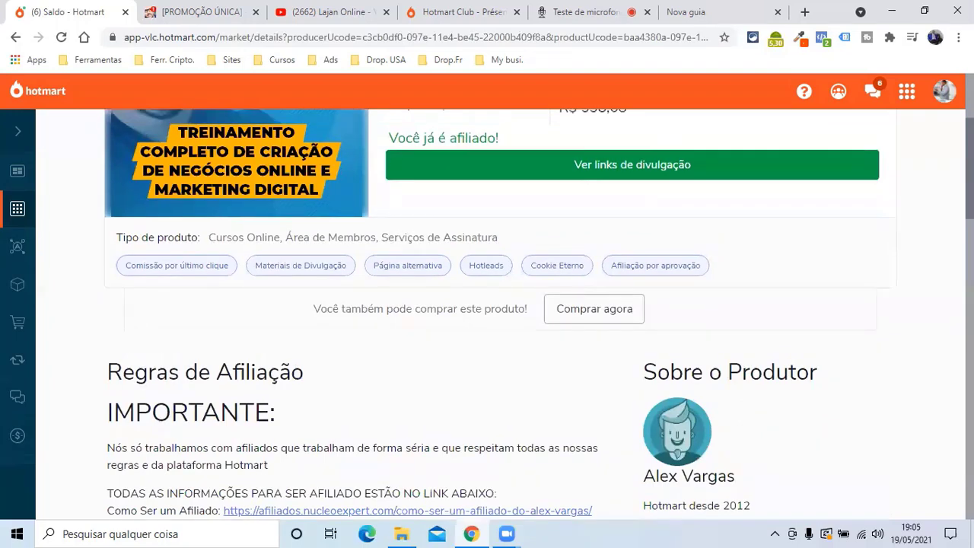